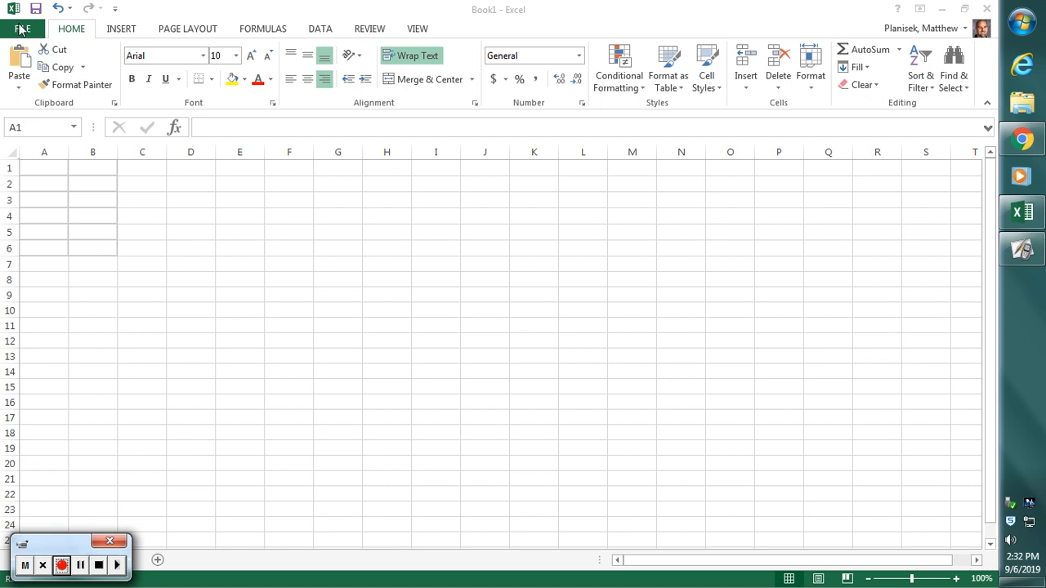
- Enter the values 11, 21, 32, 39, 51 and 59 in cells A1 through A6
left_click(42, 166)
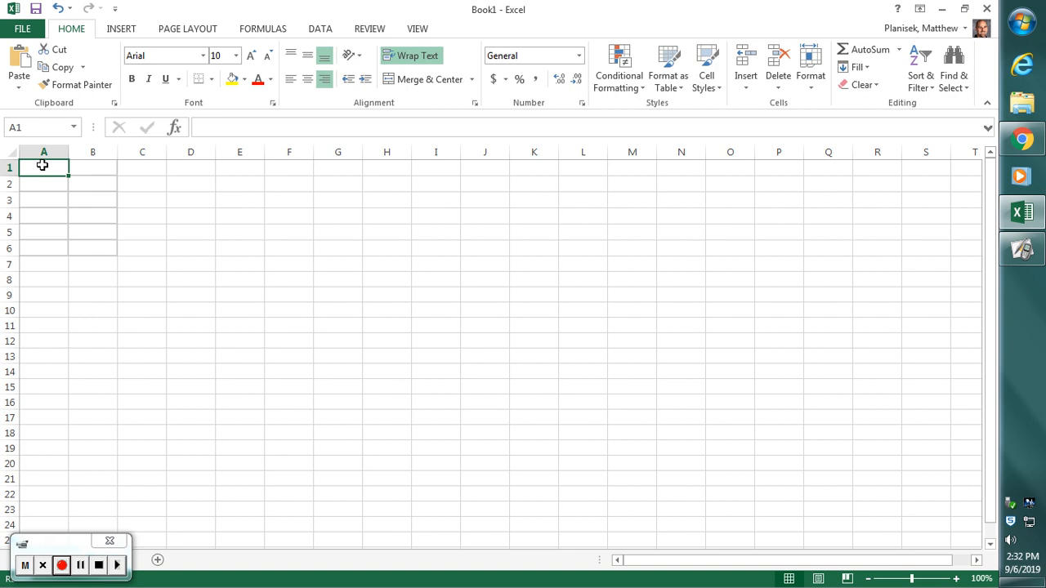
type("11")
key("Return")
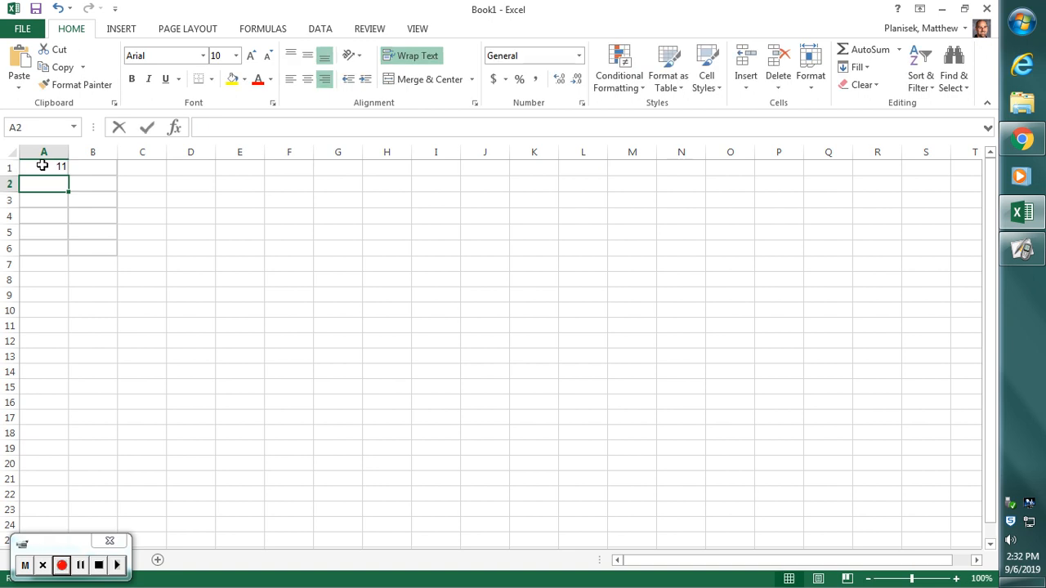
type("21")
key("Return")
type("32")
key("Return")
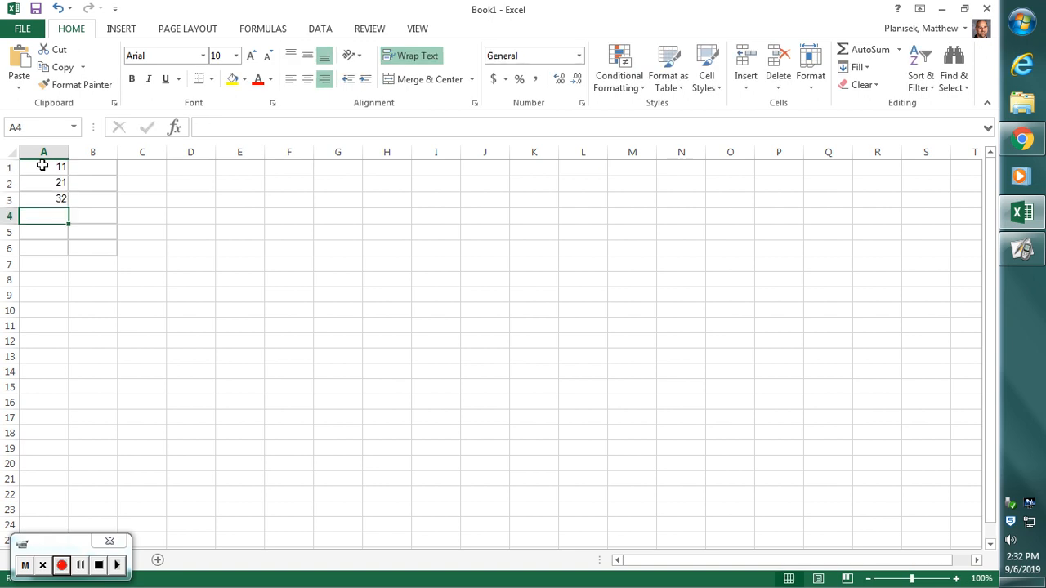
type("39")
key("Return")
type("51")
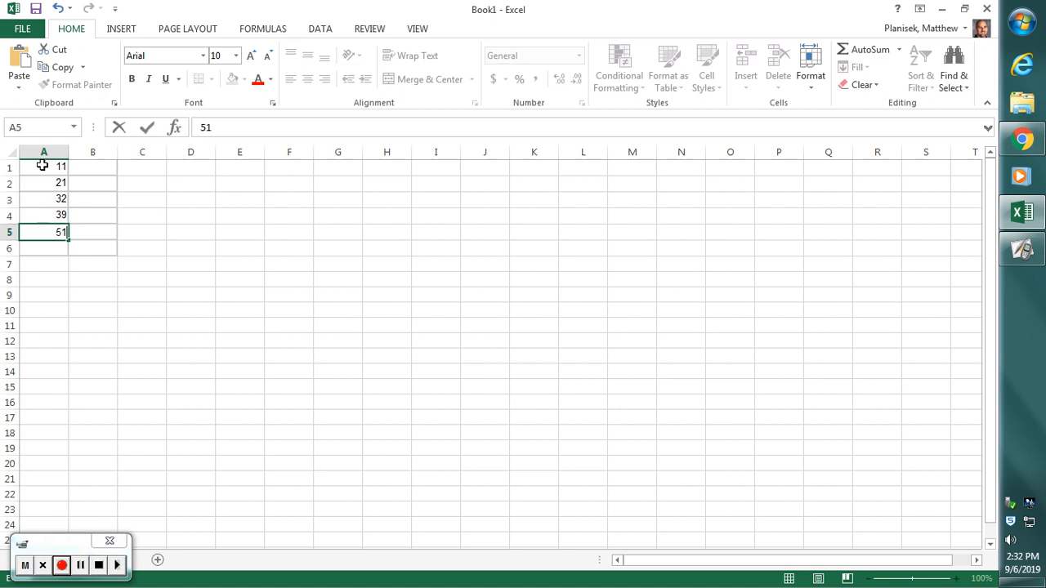
key("Return")
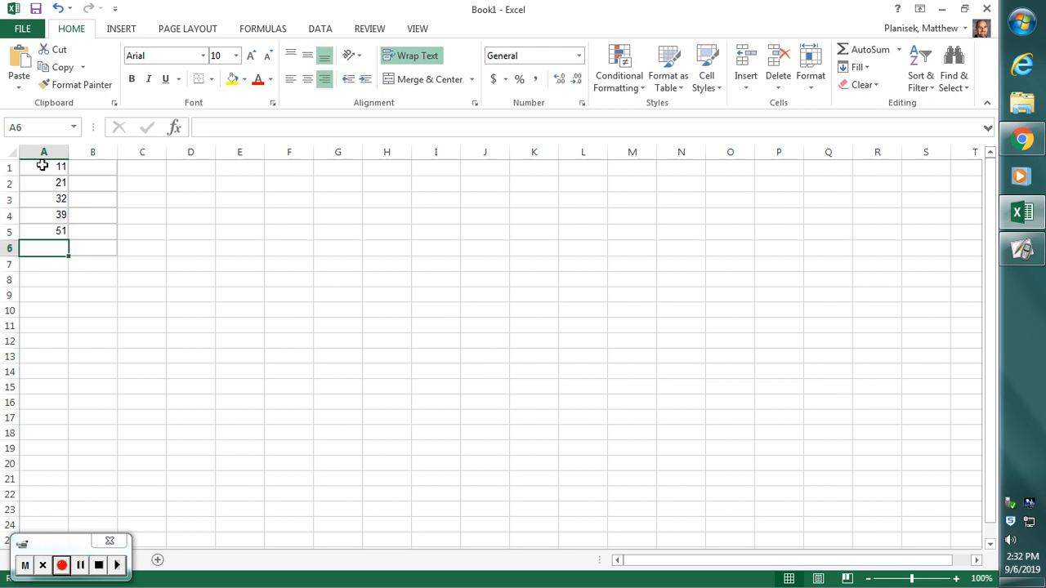
type("59")
key("Tab")
- Enter the values 12, 18, 29, 42, 50 and 59 in cells B1 through B6
key("Up")
key("Up")
key("Up")
key("Up")
key("Up")
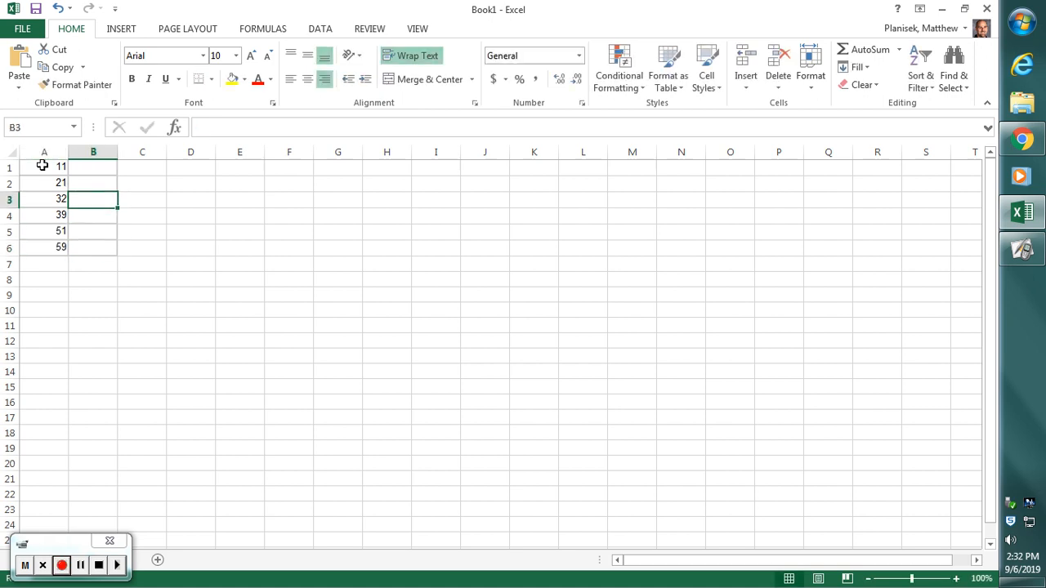
type("12")
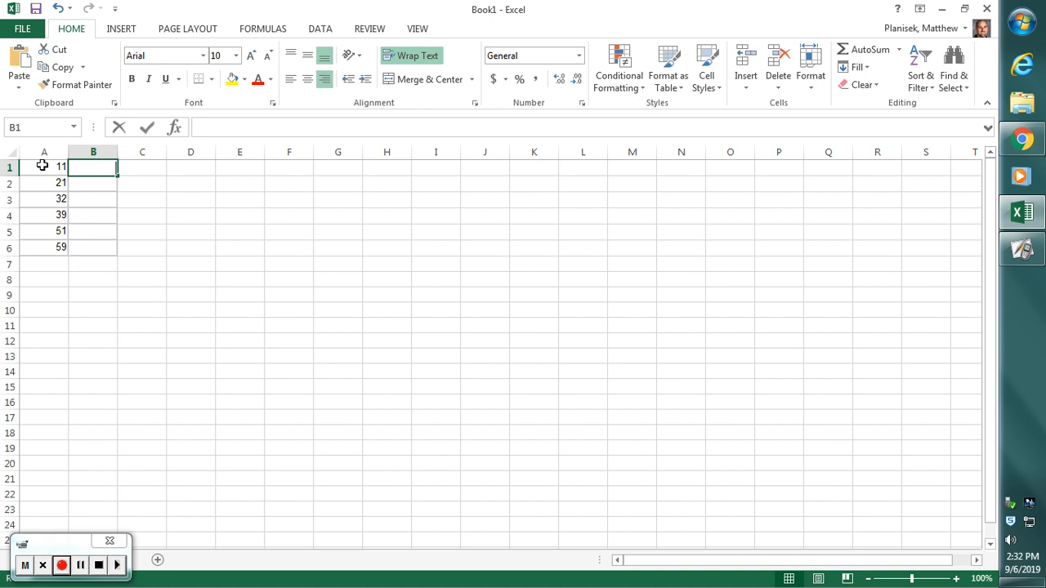
key("Return")
type("18")
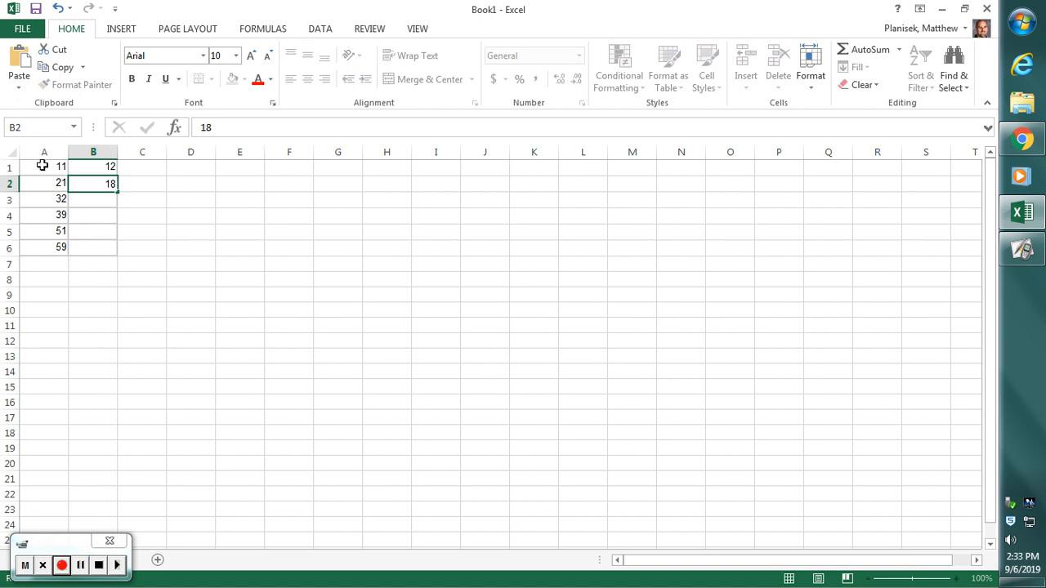
key("Return")
type("29")
key("Return")
type("42")
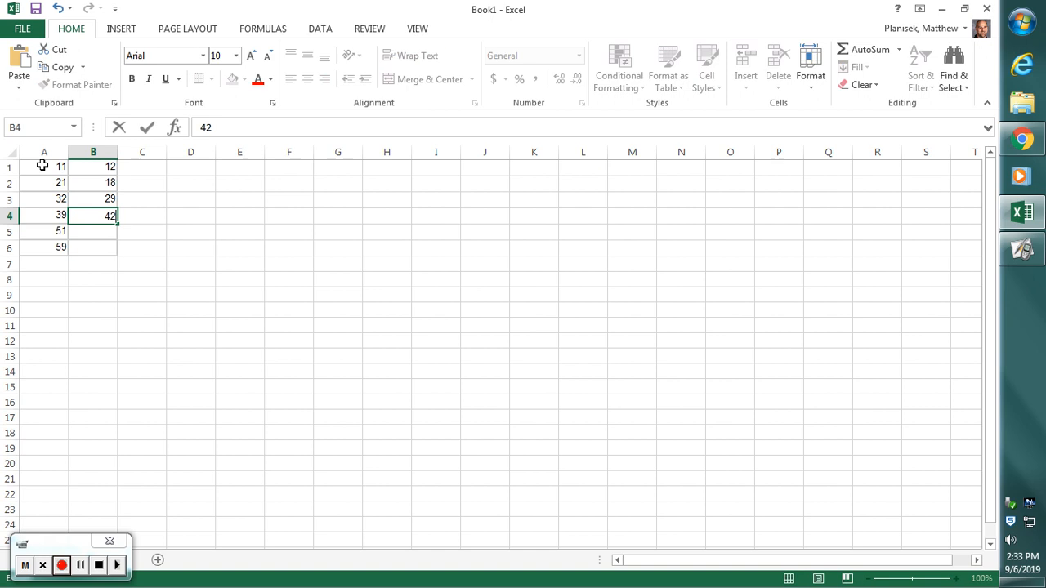
key("Return")
type("50")
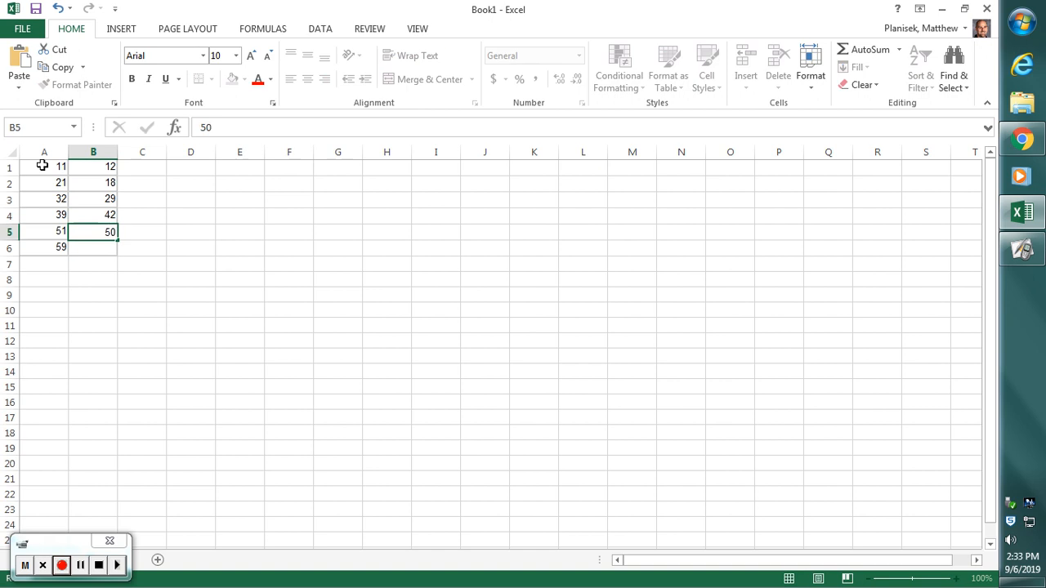
key("Return")
type("59")
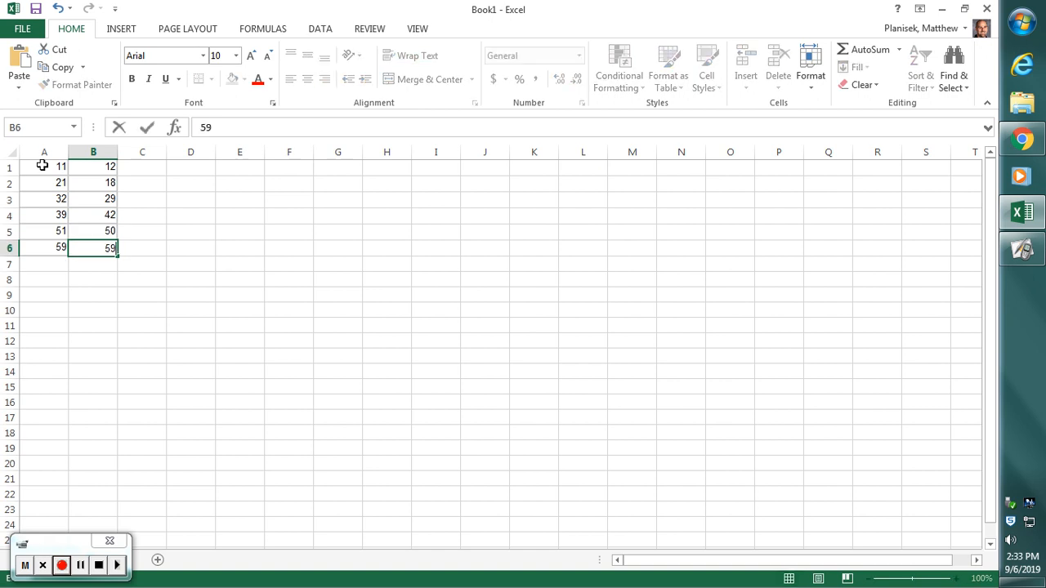
key("Return")
key("Left")
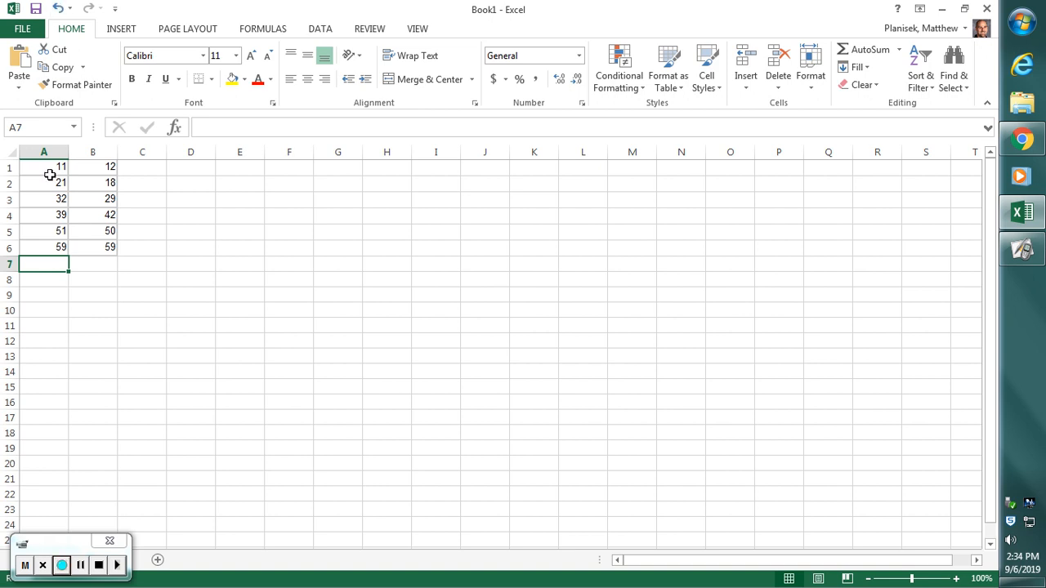
- Insert a markers-only scatter chart from A1:B6 and move it up closer to the data columns
left_click_drag(45, 170, 95, 248)
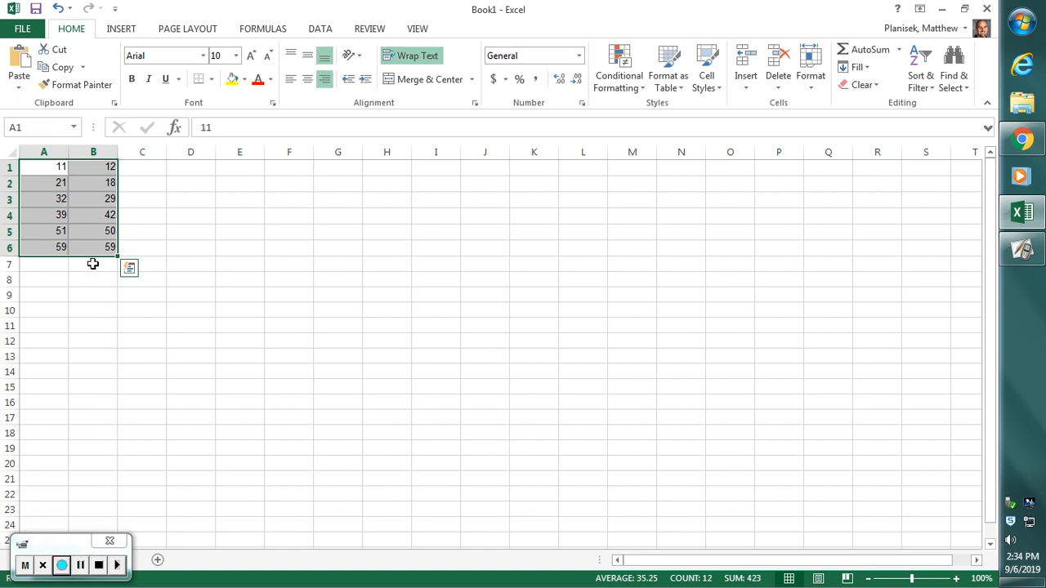
left_click(127, 31)
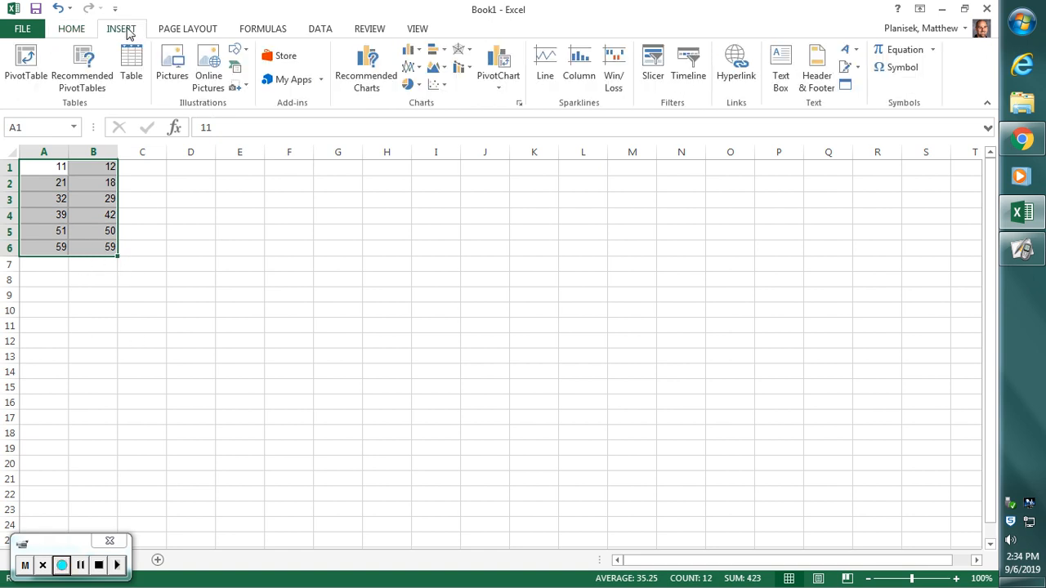
left_click(444, 85)
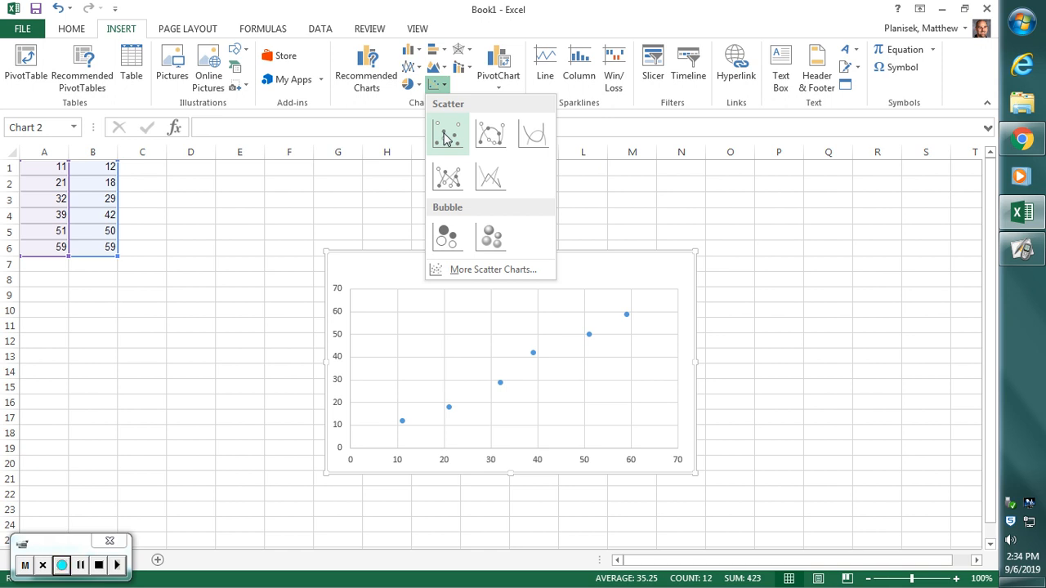
left_click(446, 138)
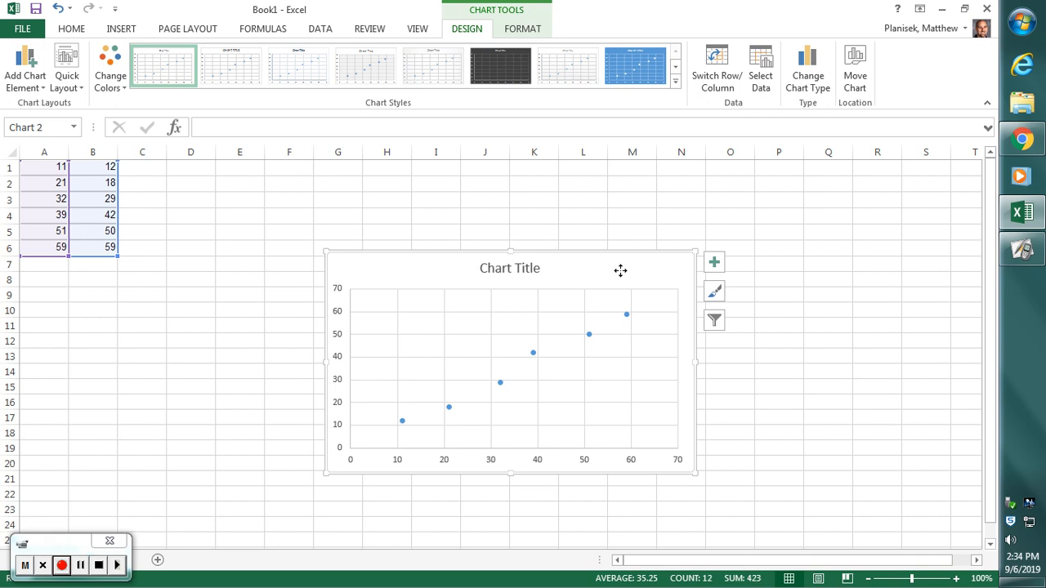
left_click_drag(618, 270, 486, 205)
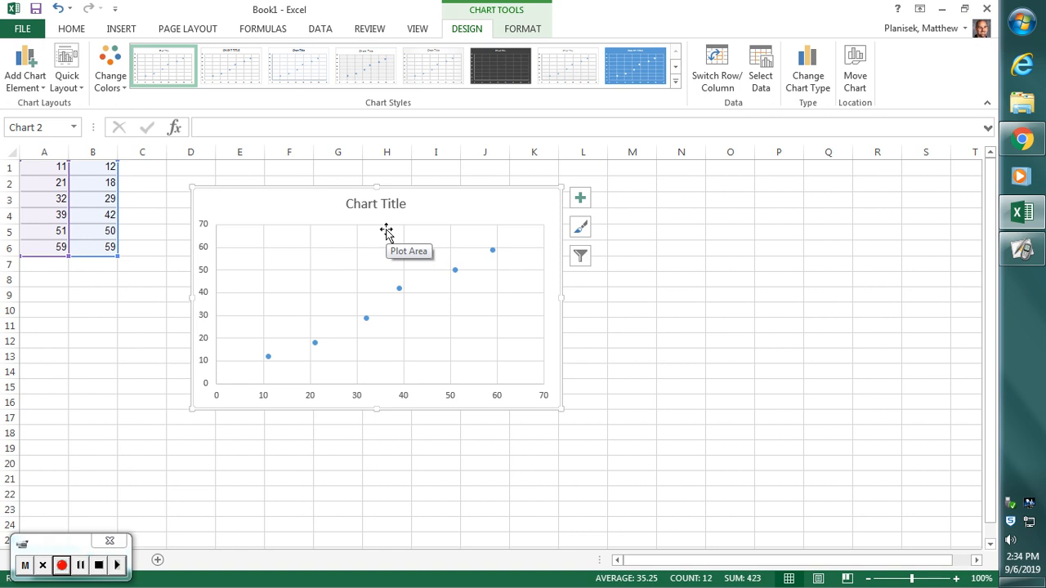
- Replace the chart title with "Mass vs Volume for Rubber Stoppers"
left_click(352, 206)
left_click_drag(350, 204, 406, 208)
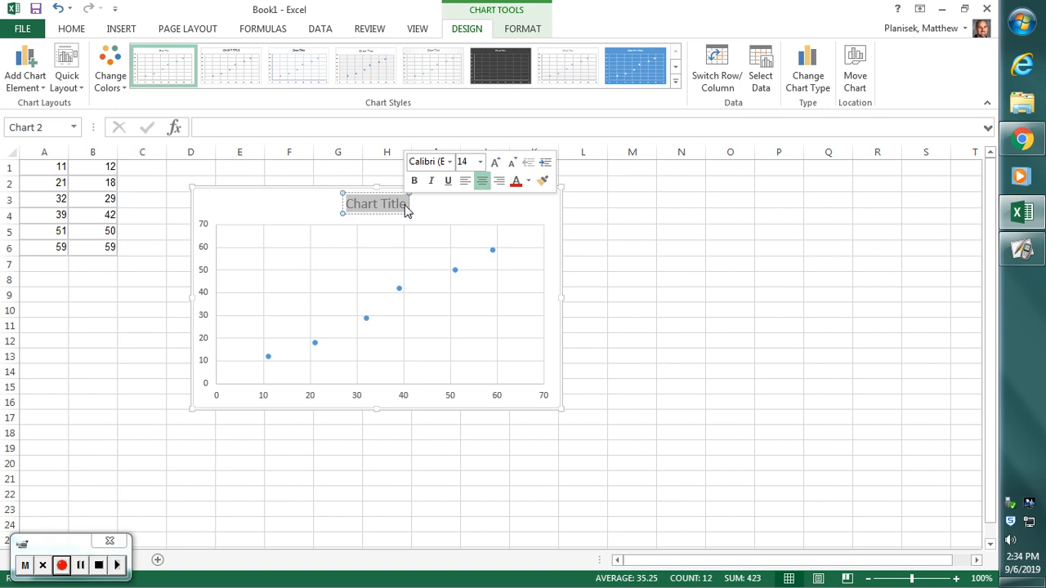
type("Mass")
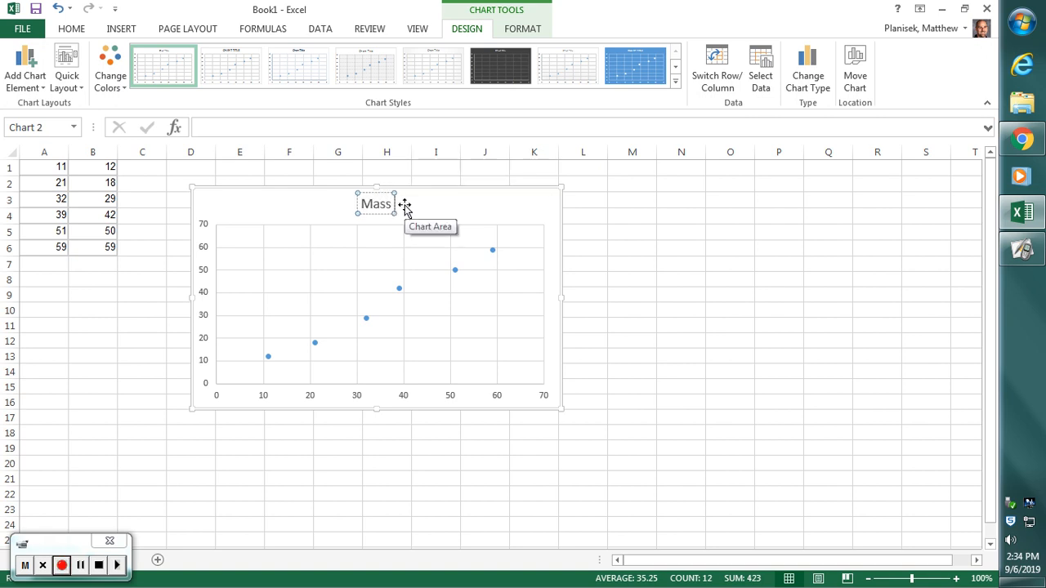
type(" vs Volu")
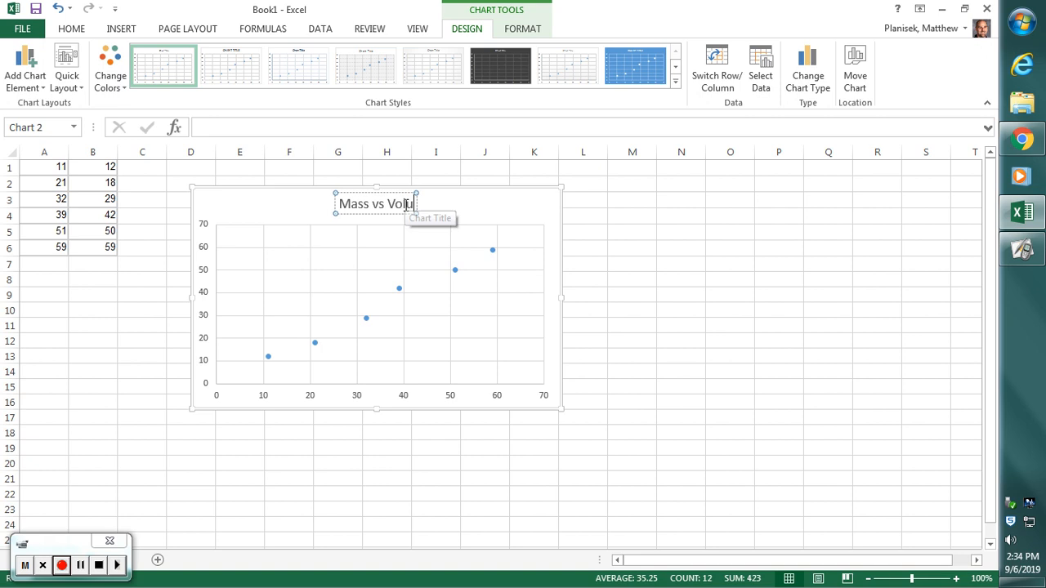
type("me for Rubber St")
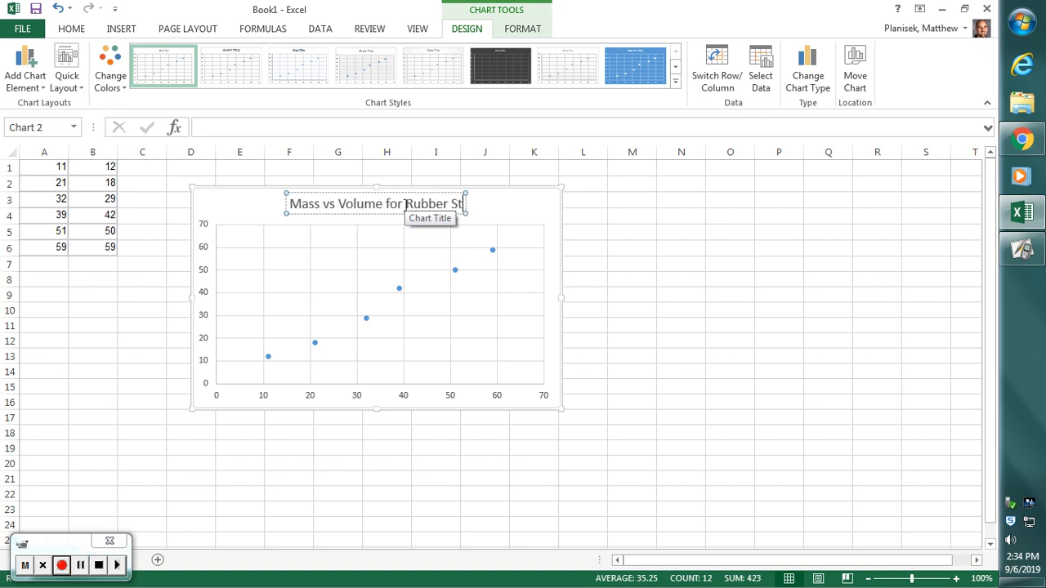
type("oppers")
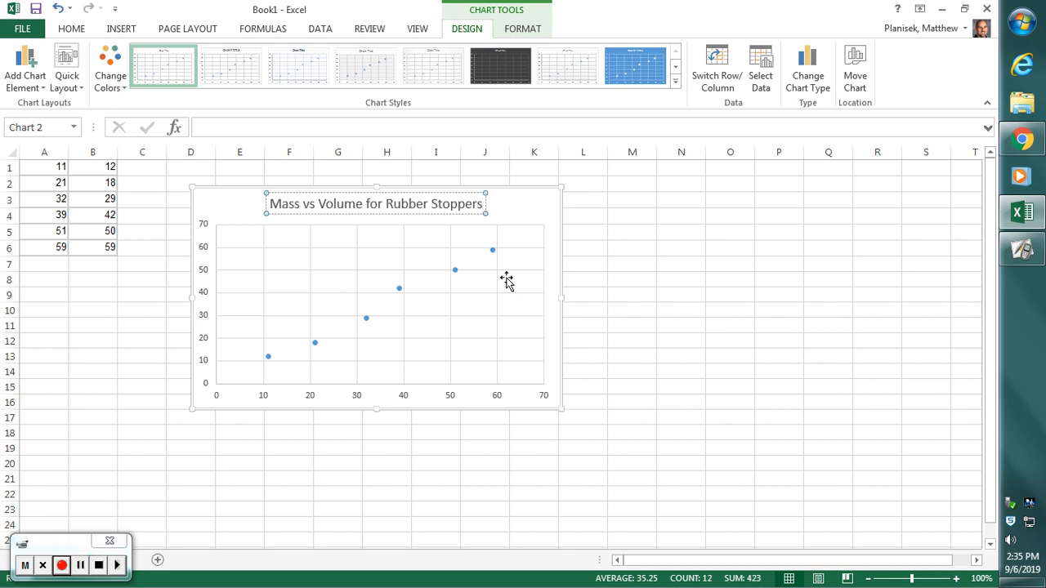
left_click(536, 206)
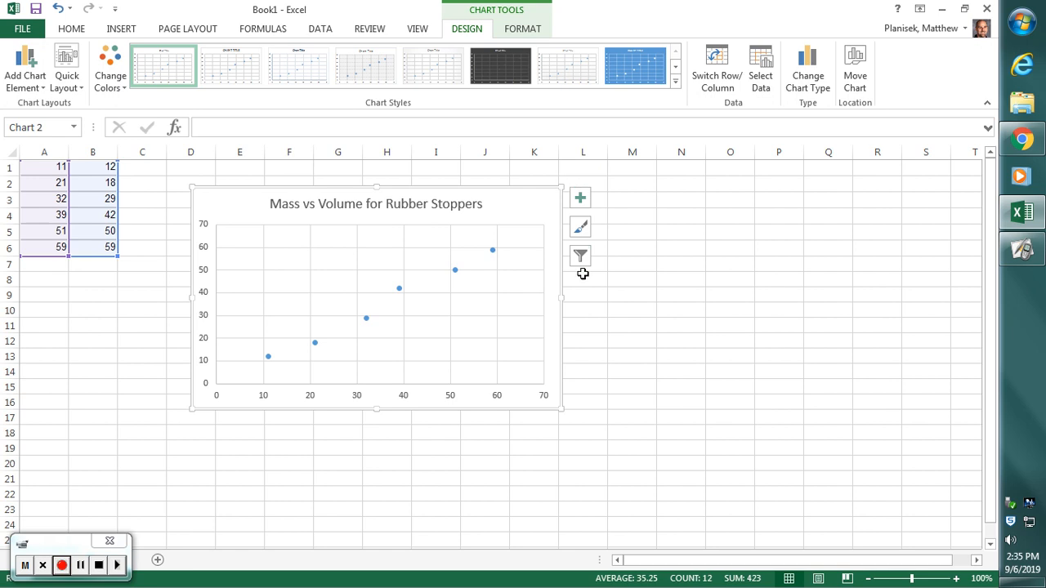
- Add axis titles to the chart and set the horizontal axis title to "Volume (ml)"
left_click(579, 201)
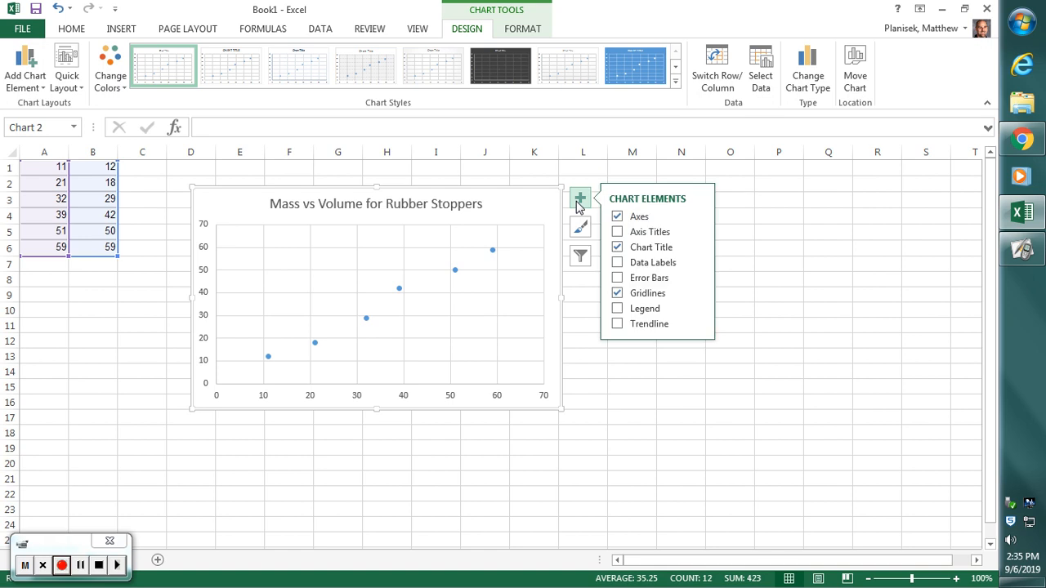
left_click(622, 237)
left_click(401, 393)
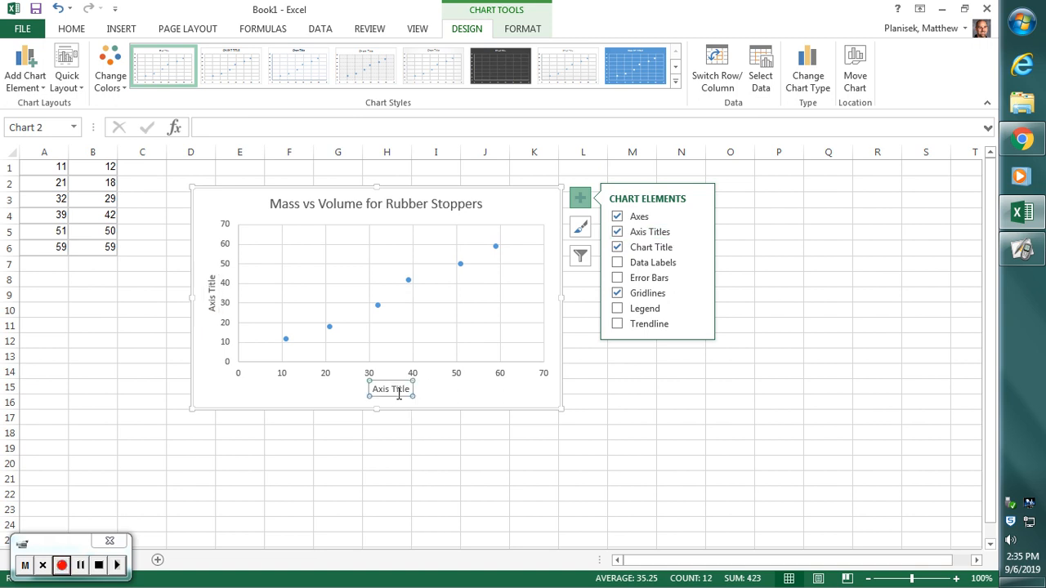
double_click(400, 392)
left_click_drag(410, 391, 374, 392)
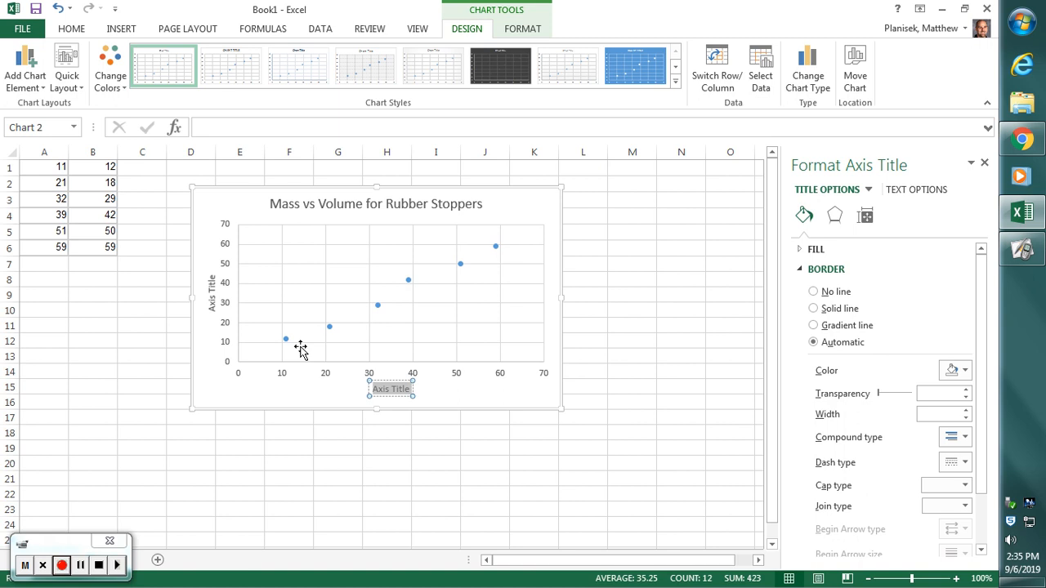
type("Volume (")
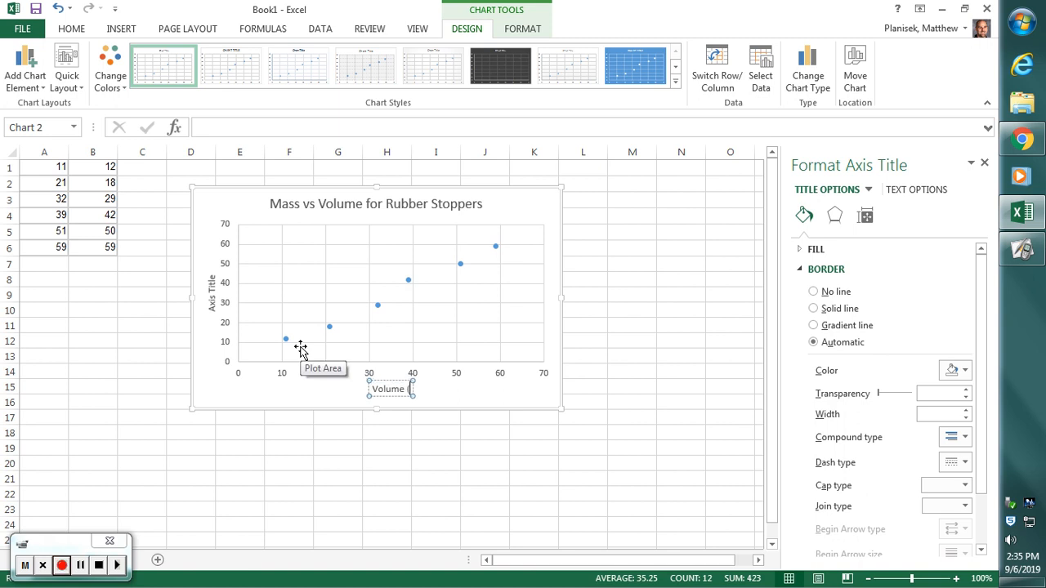
type("ml)")
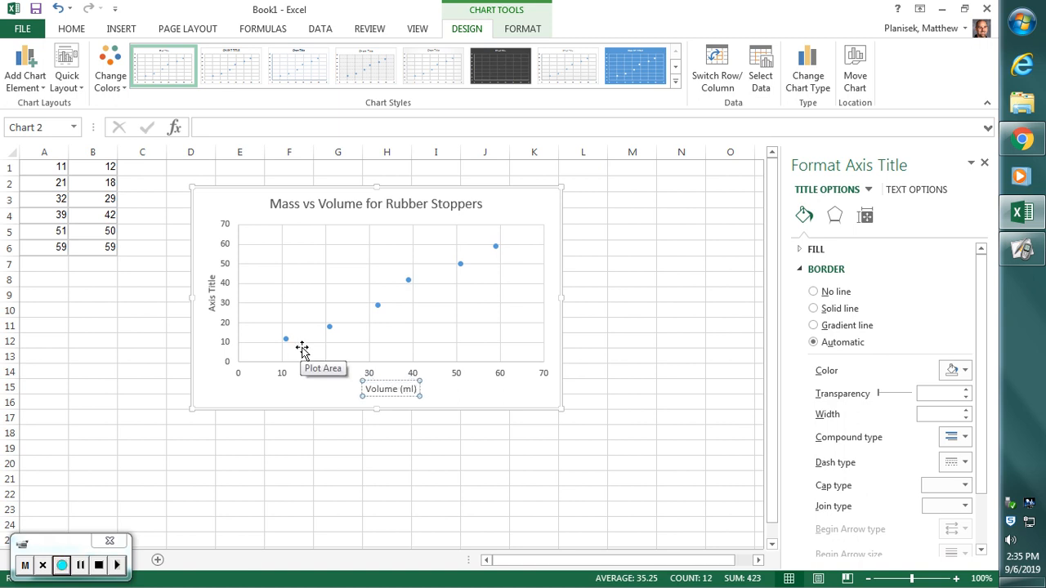
- Set the chart's vertical axis title to "mass (g)"
left_click(212, 295)
triple_click(213, 296)
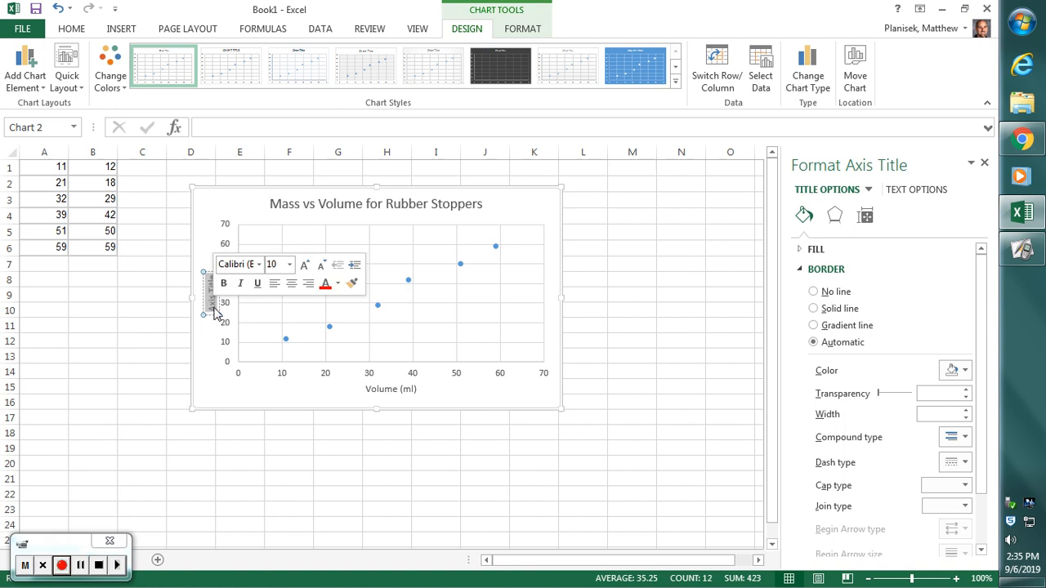
type("Mass (g)")
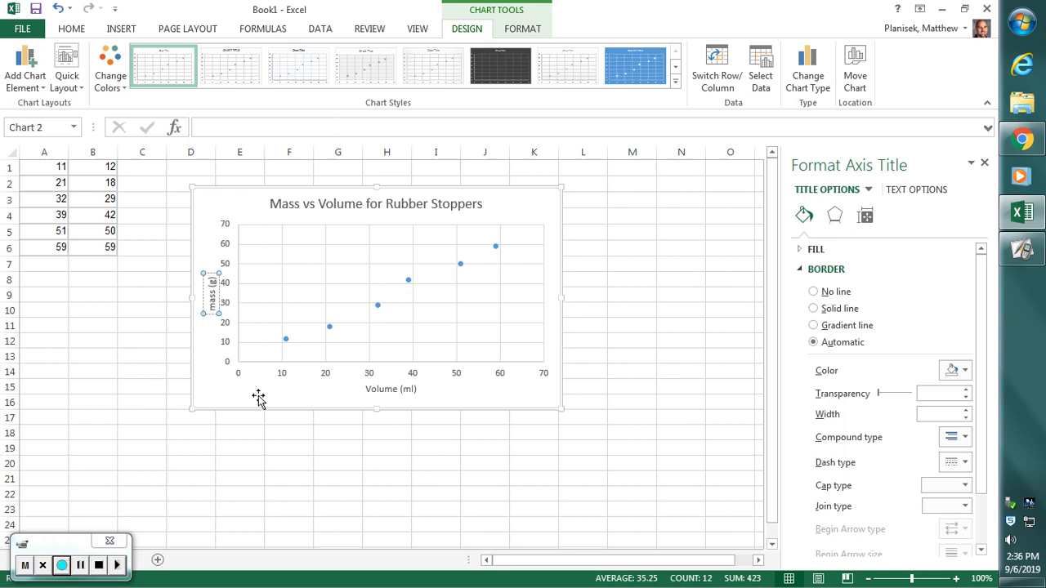
left_click(207, 391)
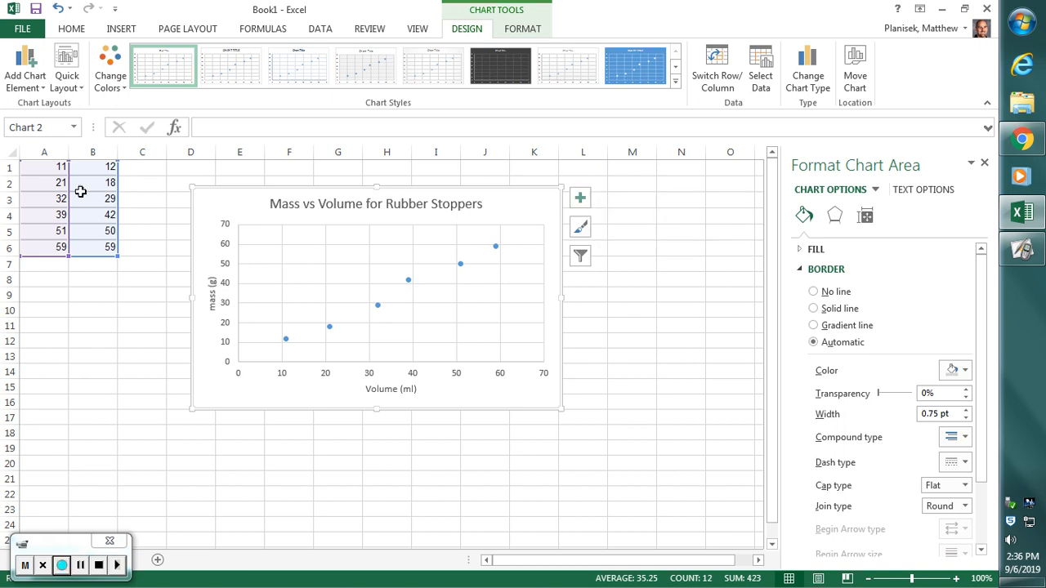
- Add a trendline to the scatter chart's data points and open its detailed formatting options
left_click(583, 201)
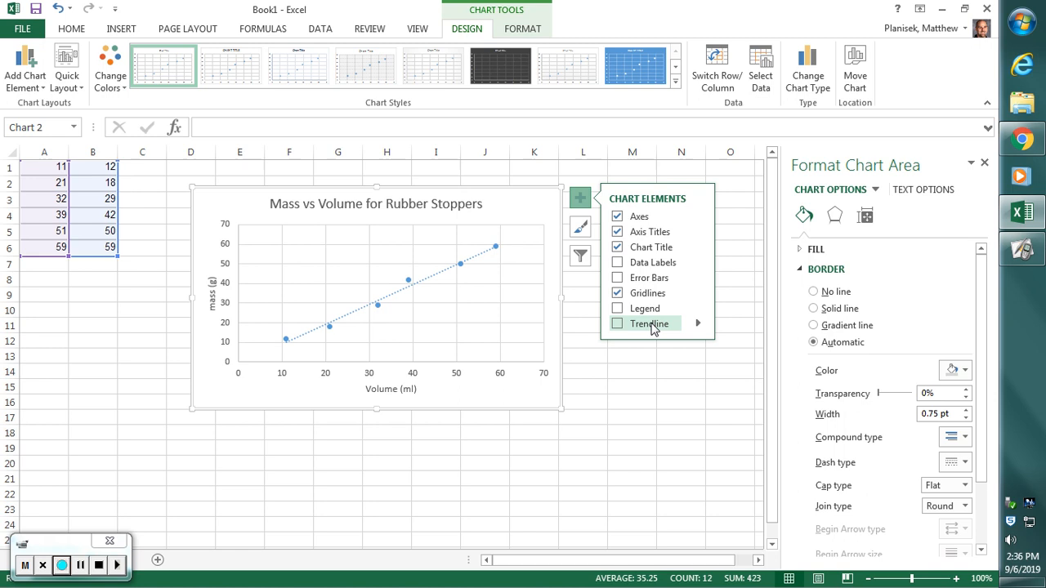
left_click(699, 327)
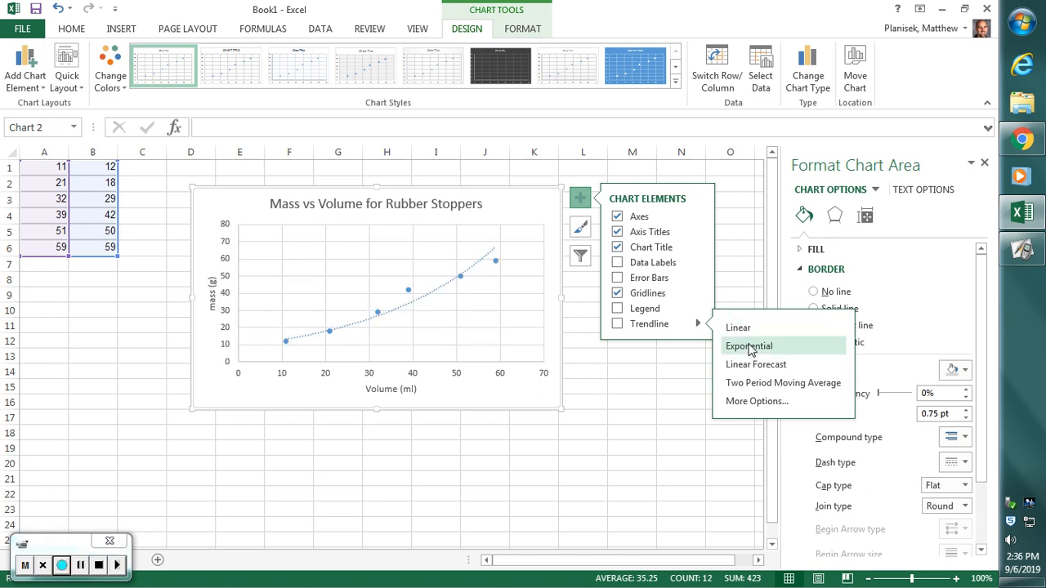
left_click(754, 401)
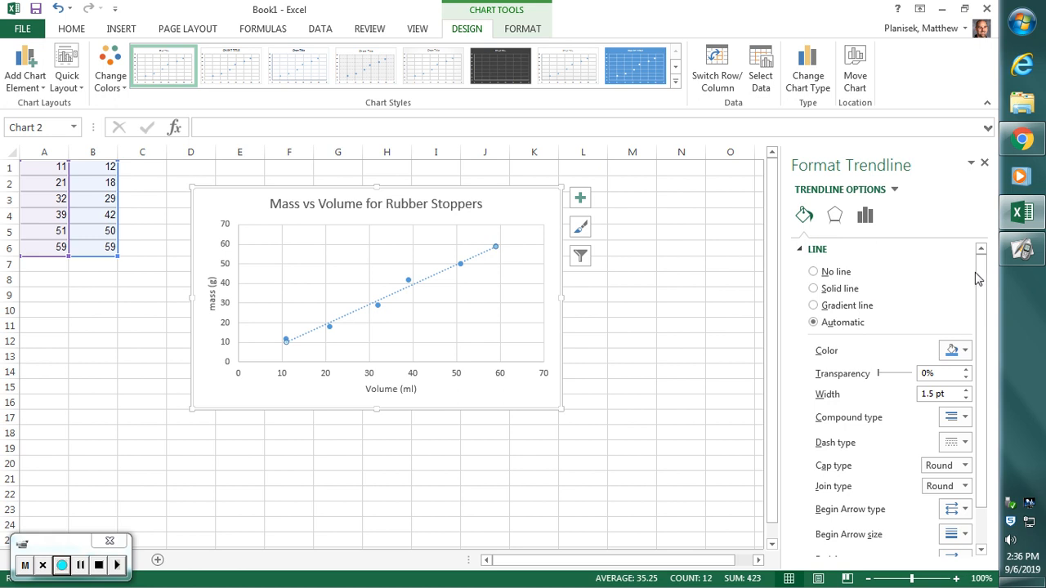
mouse_move(980, 278)
left_mouse_down()
mouse_move(984, 330)
mouse_move(984, 265)
left_mouse_up()
- Choose the Round Dot dash type for the trendline and give it the custom name "Measured Data"
left_click(964, 444)
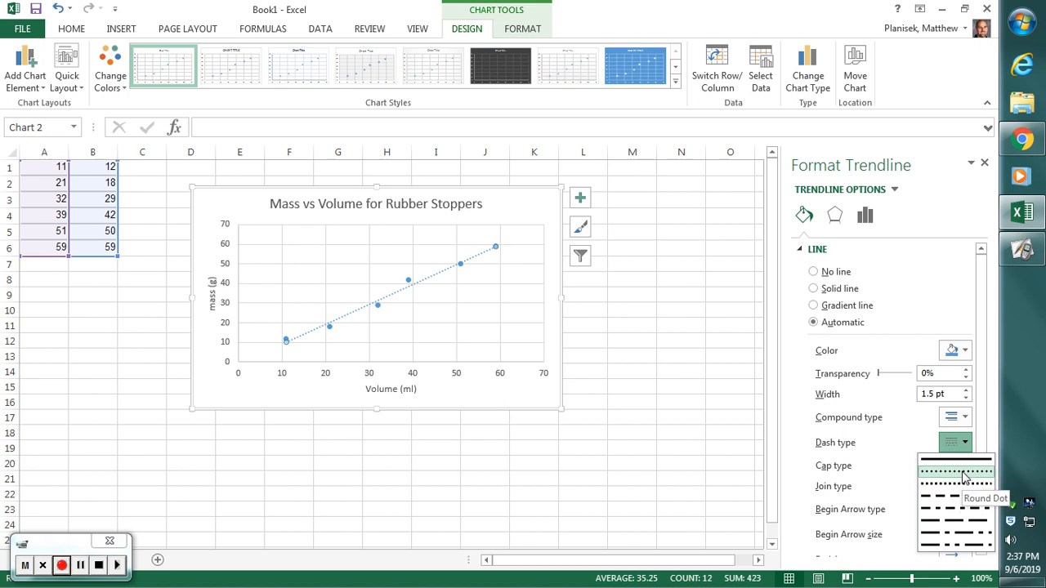
left_click(964, 474)
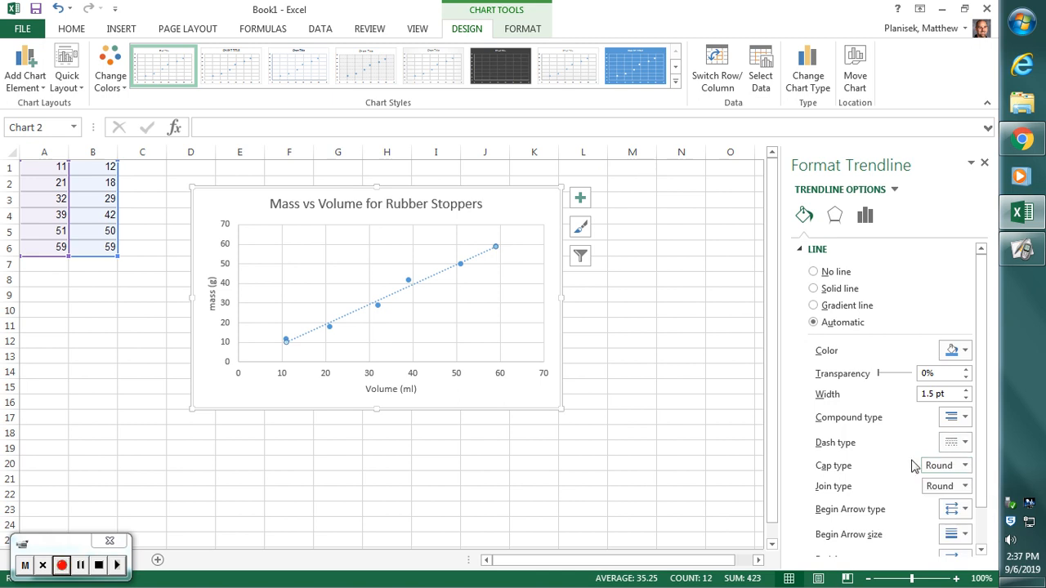
left_click(865, 218)
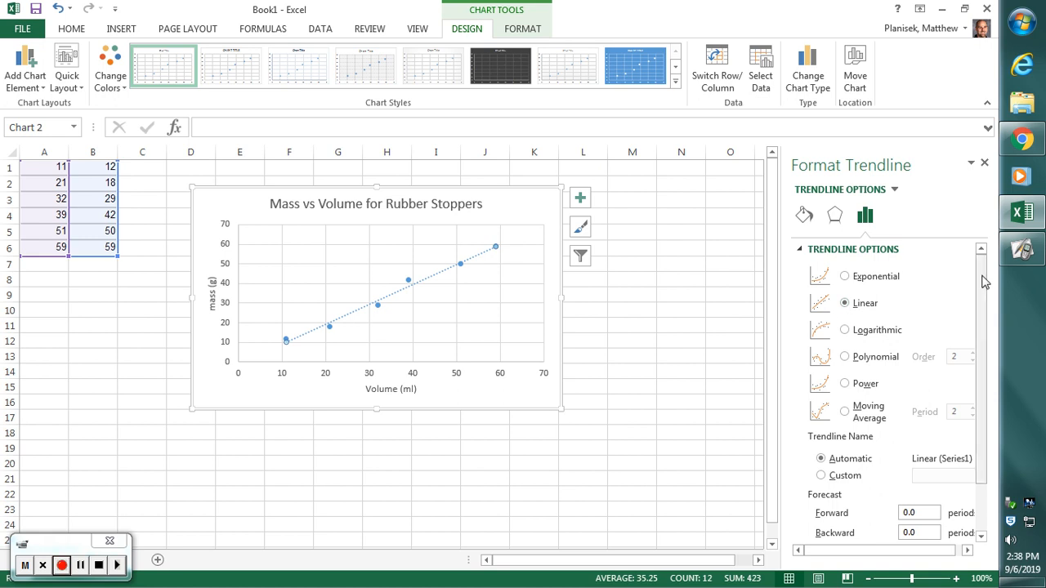
left_click_drag(980, 280, 980, 370)
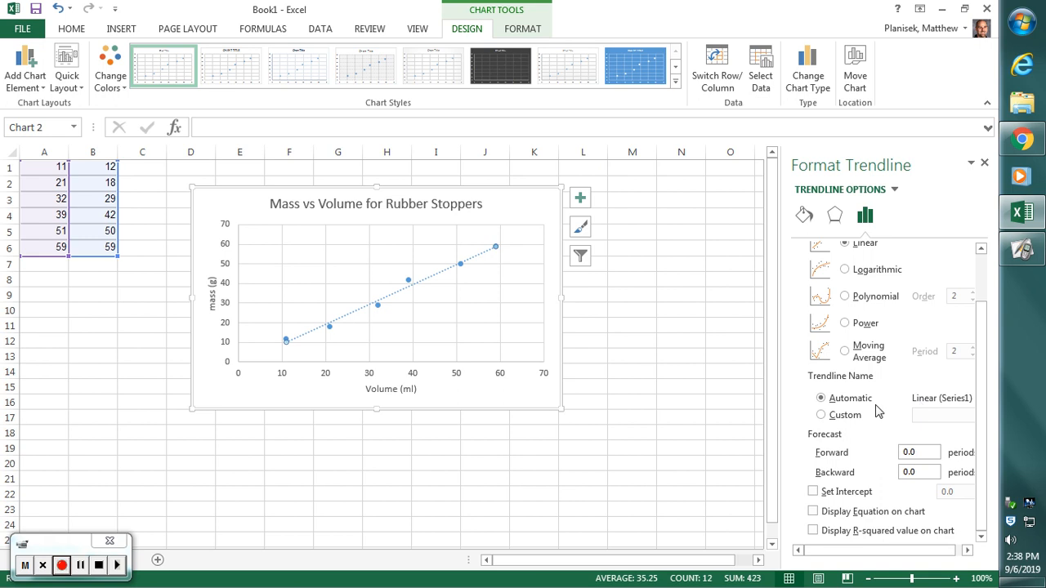
left_click(821, 416)
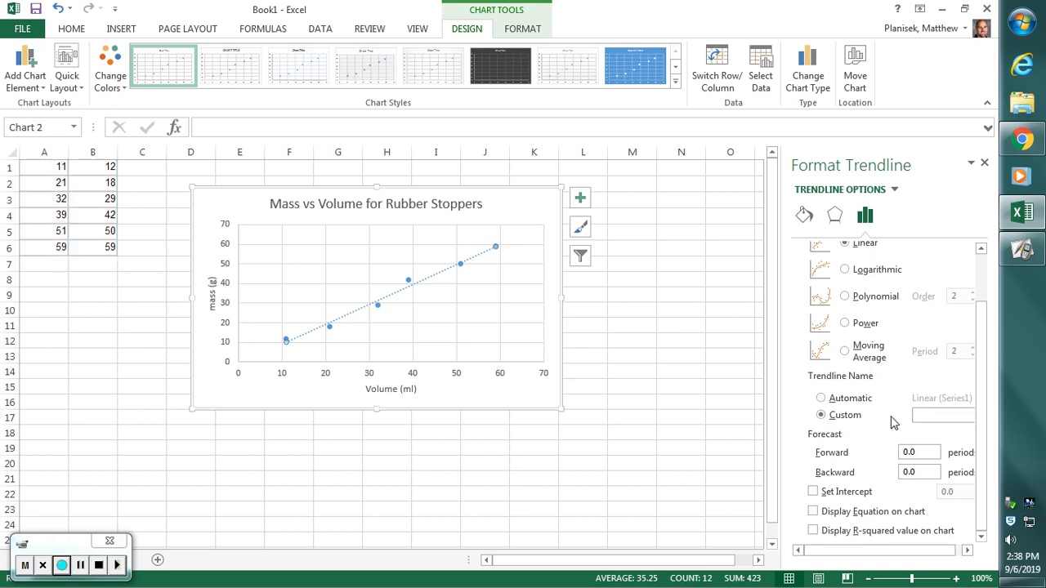
left_click(936, 415)
type("Measured D")
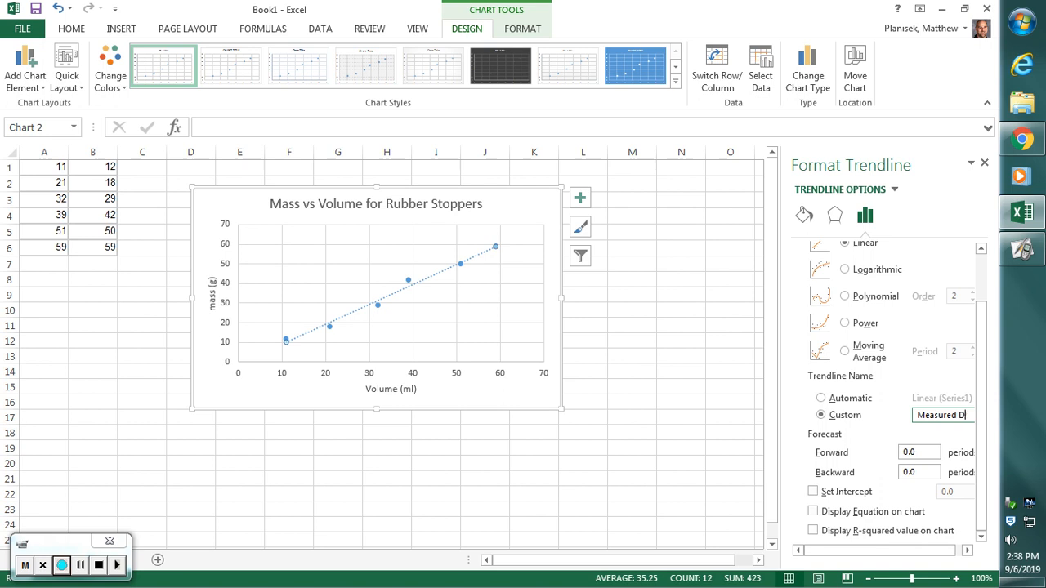
type("ata")
key("Home")
- Extend the trendline's forecast 5 periods forward and 11 periods backward
left_click_drag(931, 454, 904, 451)
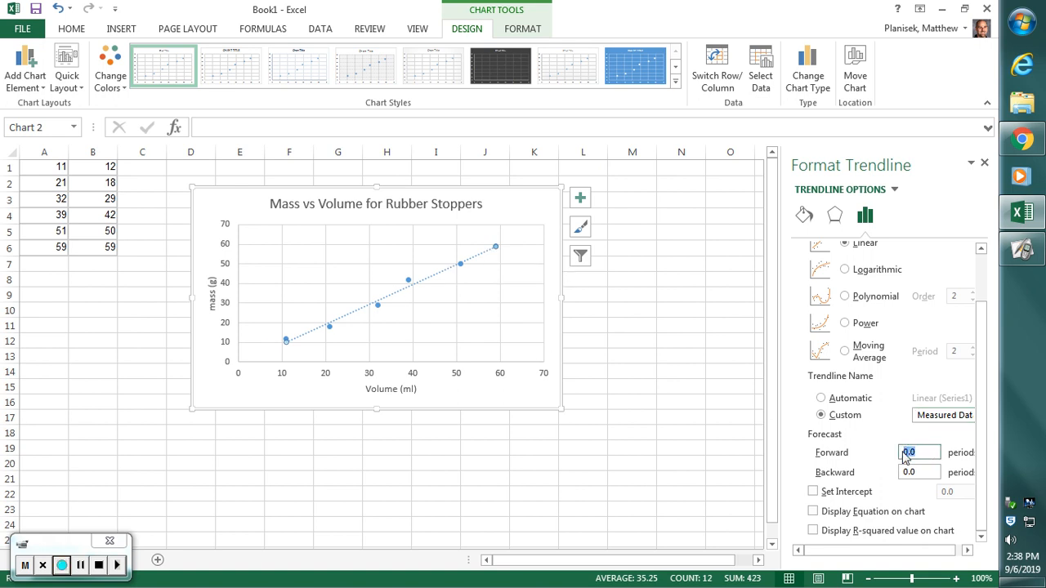
type("5")
left_click_drag(928, 476, 899, 474)
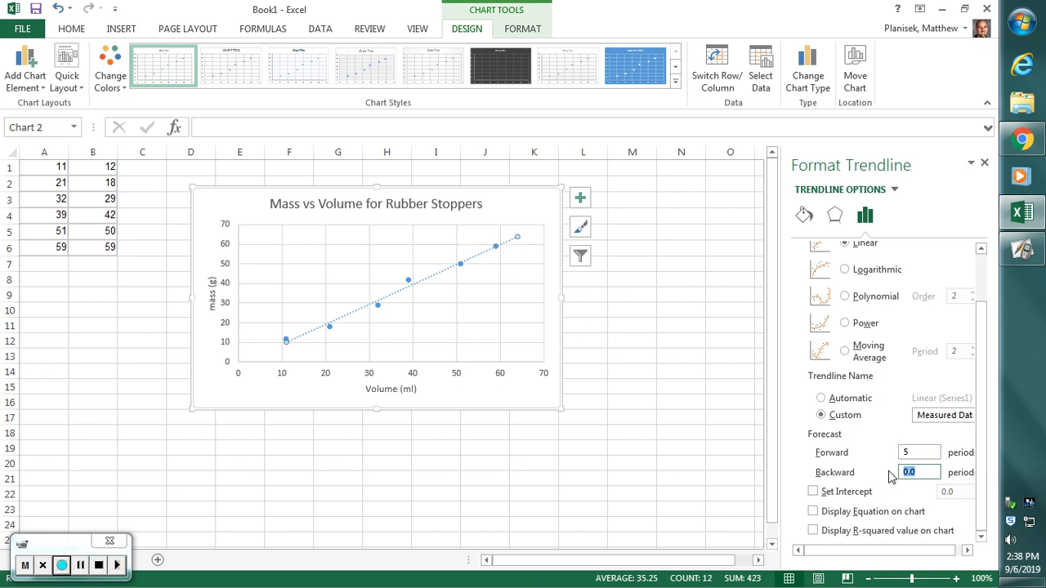
type("11")
left_click(915, 452)
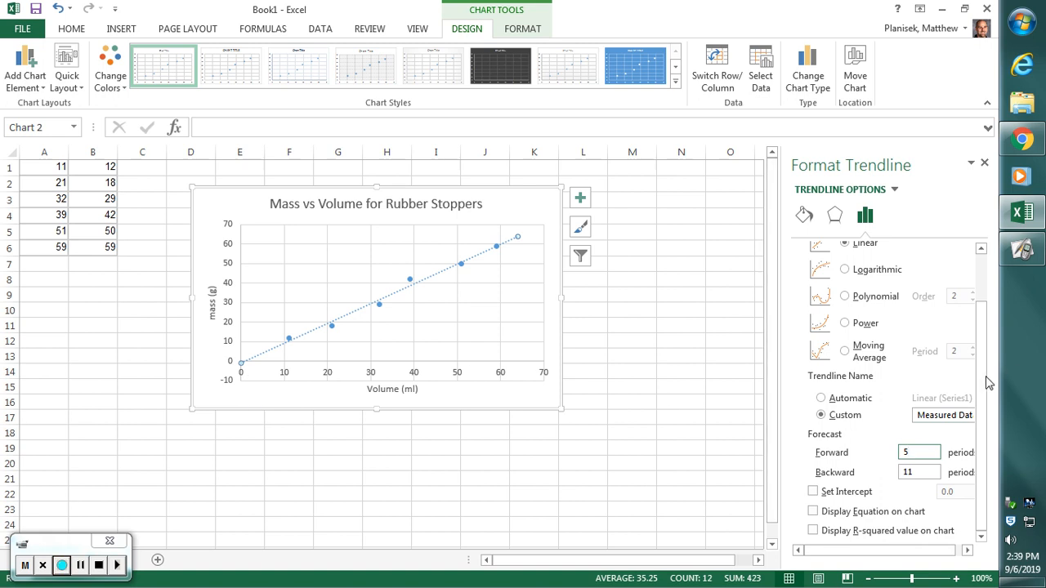
- Display the trendline's equation and R-squared value on the chart and move their label below the line, clear of the data points
left_click(813, 513)
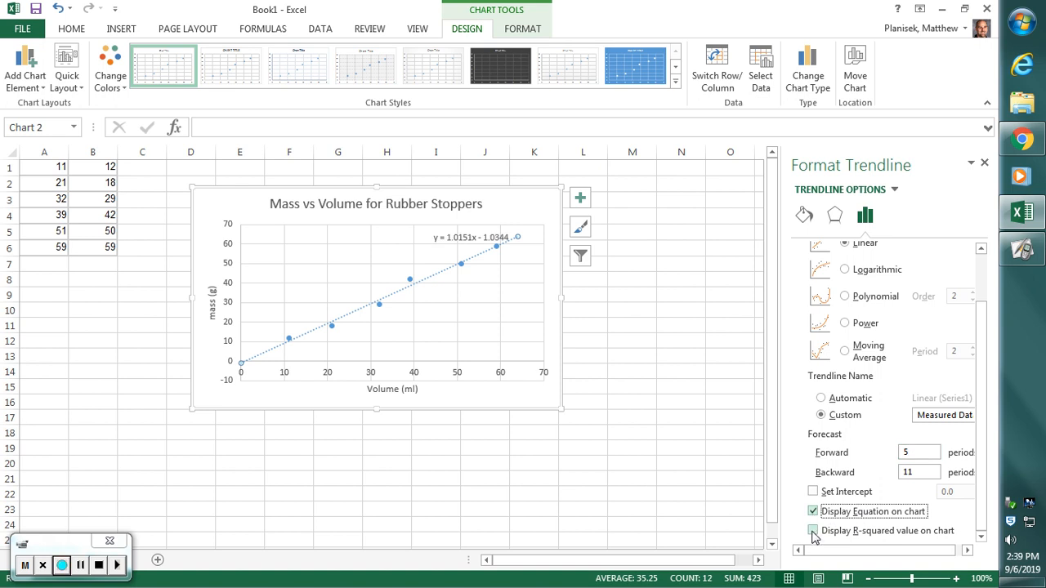
left_click(813, 531)
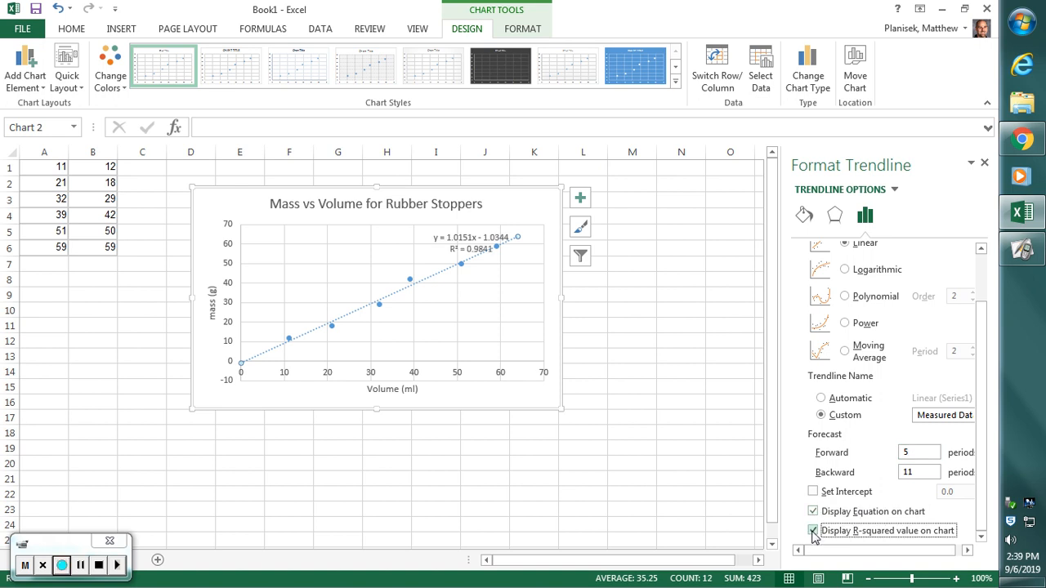
left_click(478, 250)
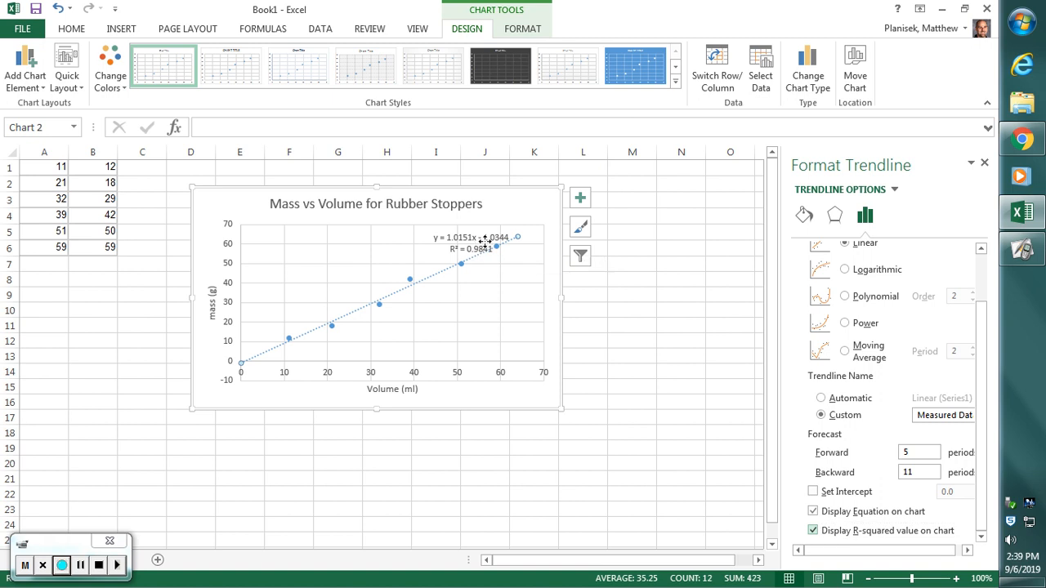
left_click_drag(478, 247, 500, 302)
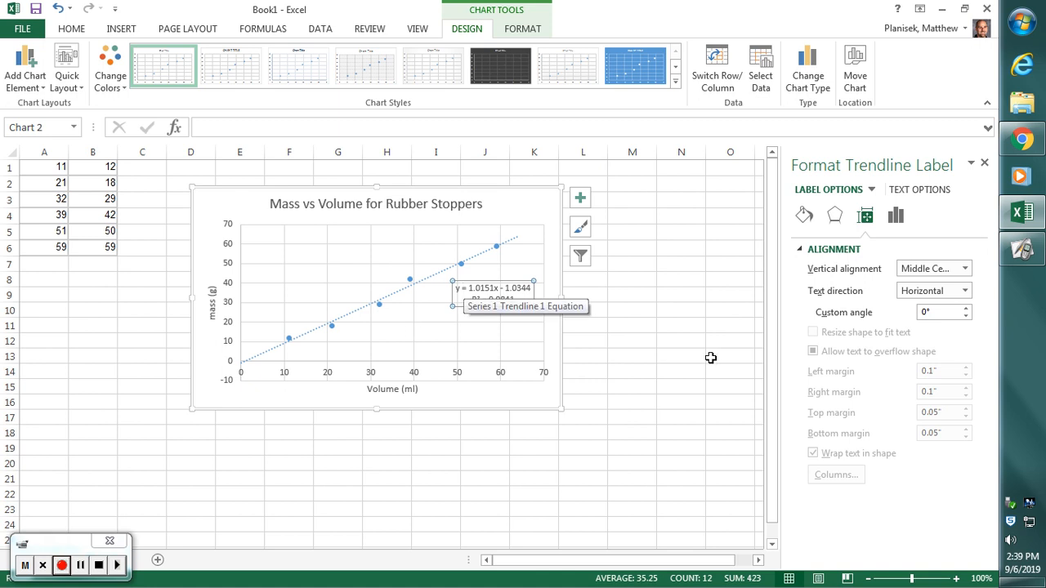
- Review the equation label's number format and the trendline's options, and close the formatting pane
left_click(893, 217)
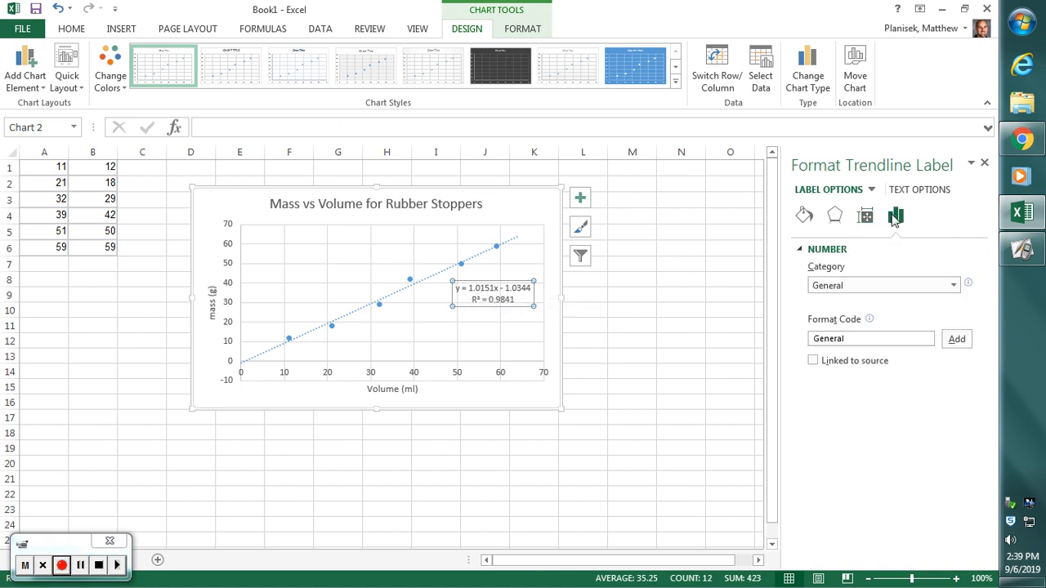
left_click(485, 254)
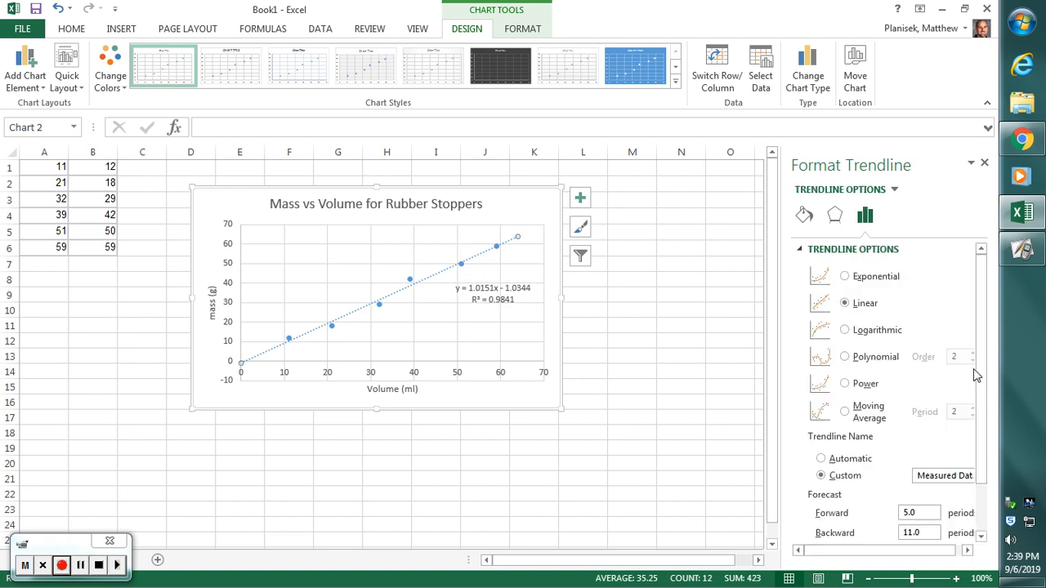
scroll(980, 376, "down", 2)
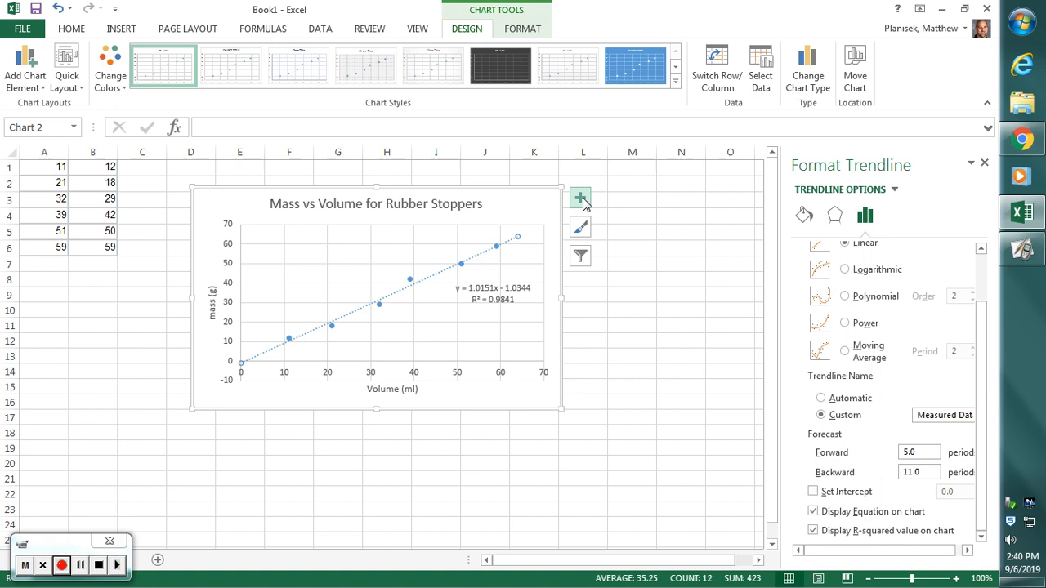
left_click(985, 163)
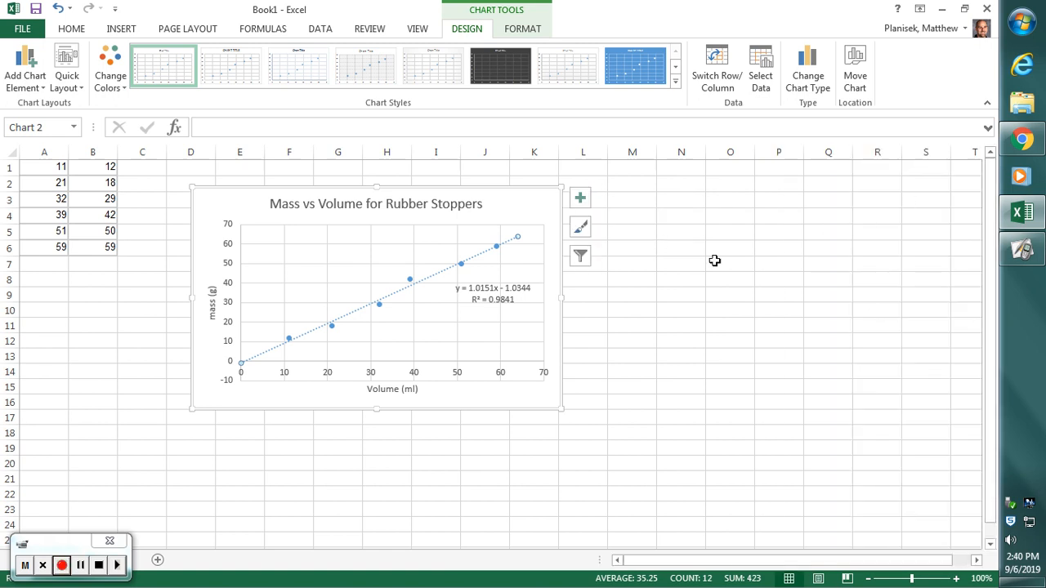
- Add error bars to the chart and set the vertical error bars to a fixed value of 5
left_click(579, 201)
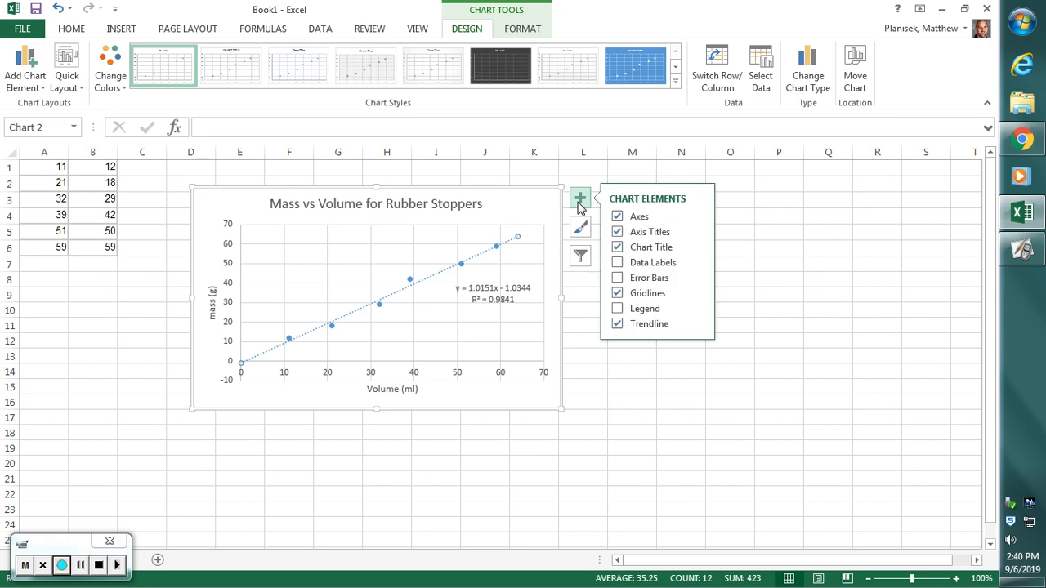
left_click(699, 279)
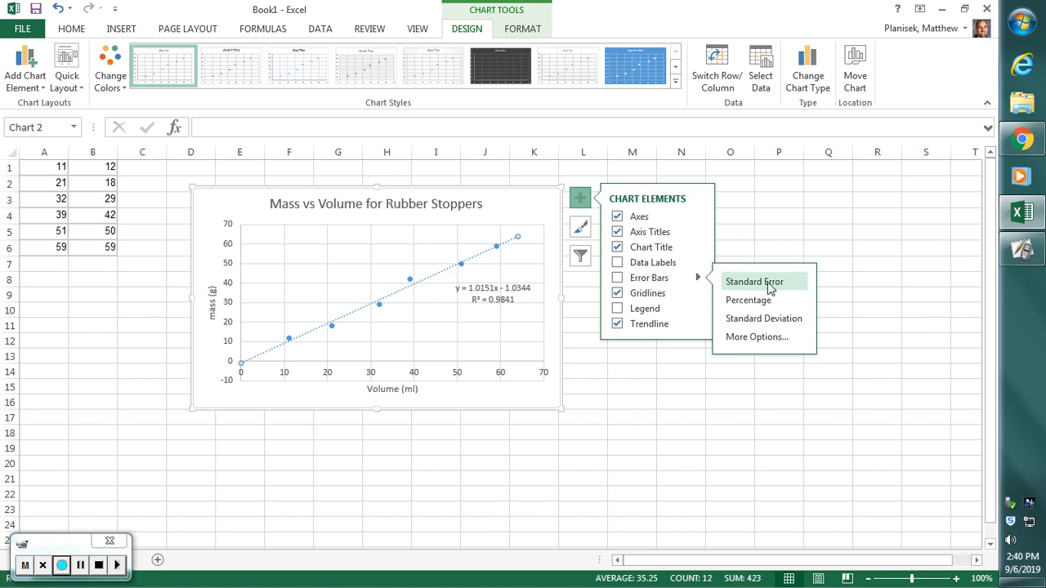
left_click(771, 343)
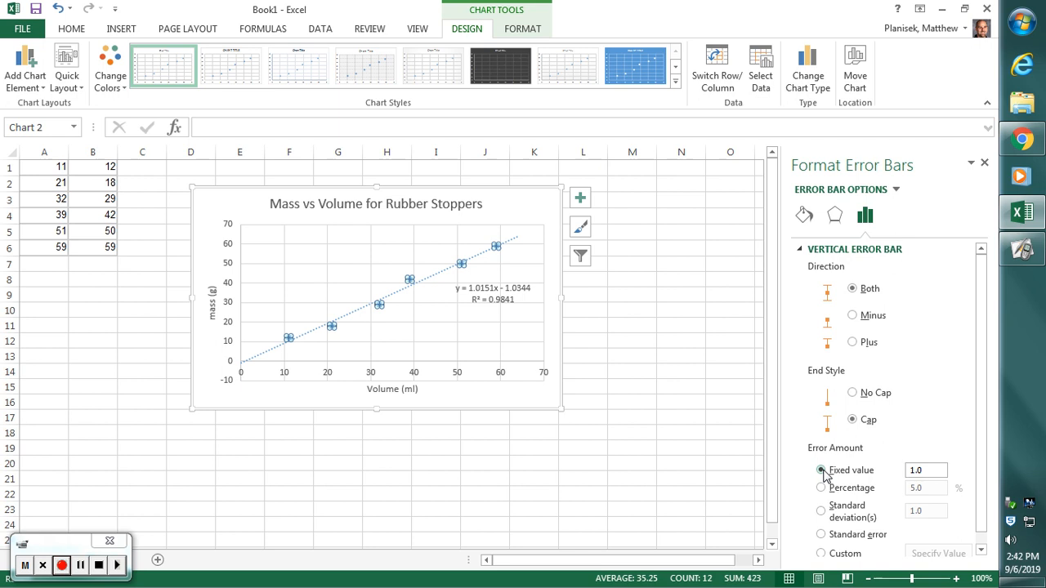
double_click(934, 474)
type("5")
left_click(640, 352)
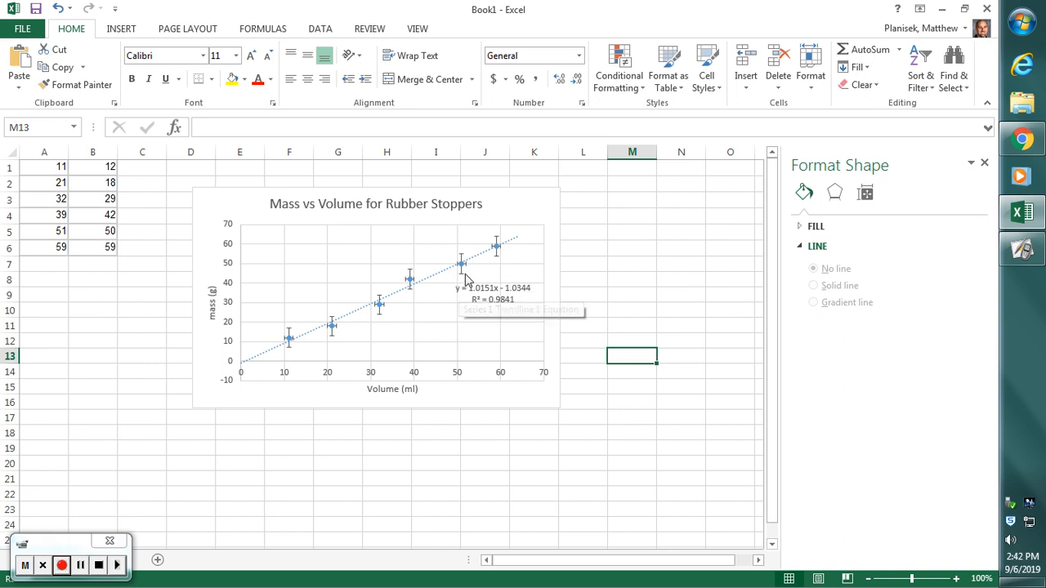
- Set the horizontal (Series 1 X) error bars to a fixed value of 5 and close the formatting pane
left_click(465, 266)
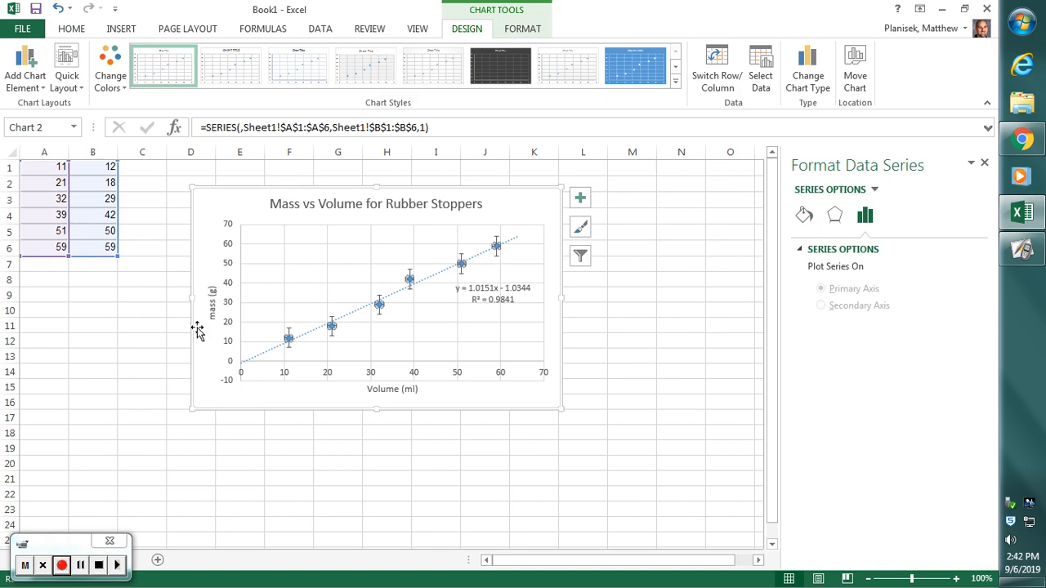
left_click(578, 204)
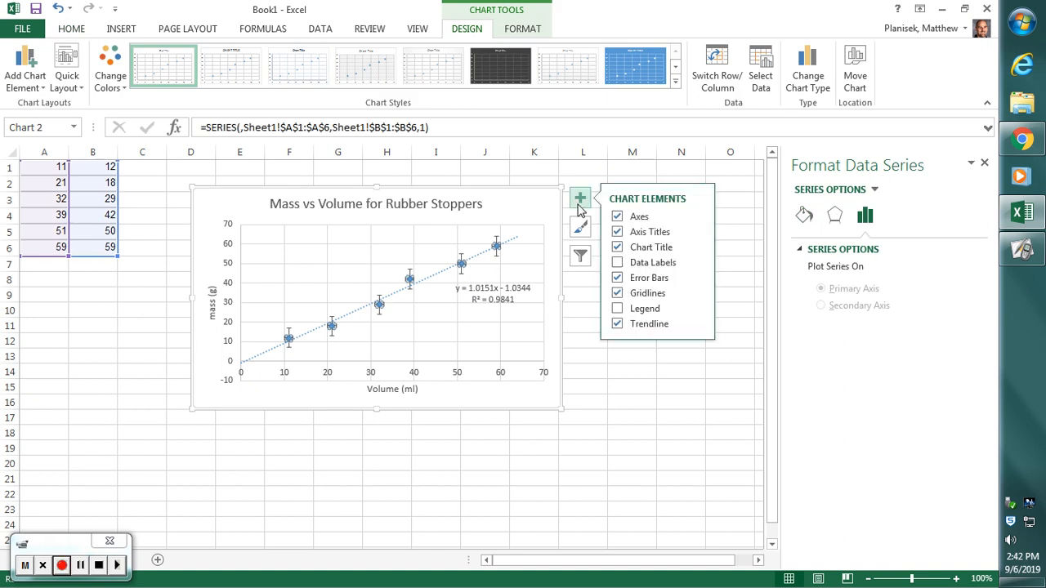
left_click(701, 280)
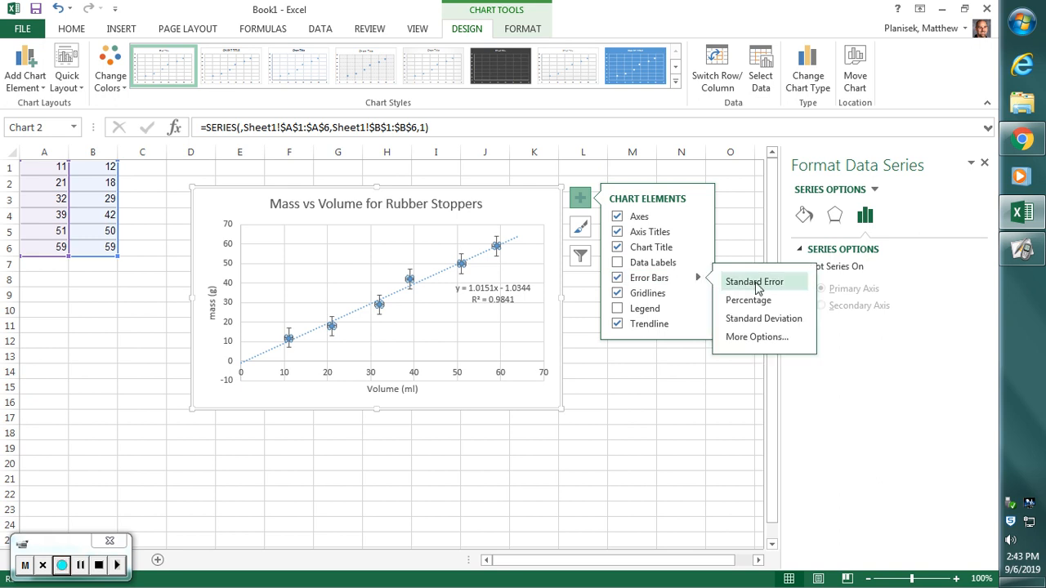
left_click(756, 336)
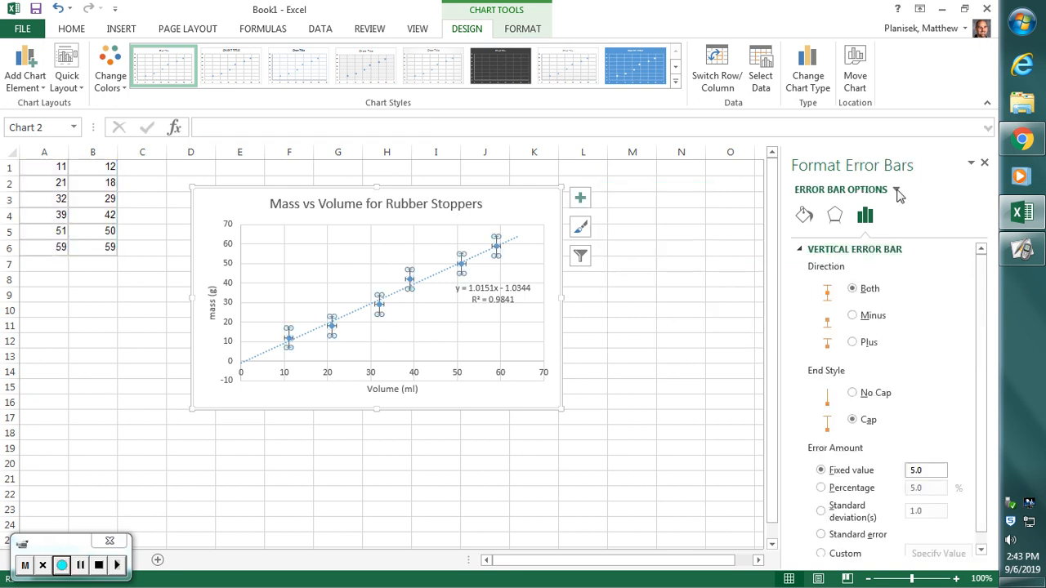
left_click(897, 190)
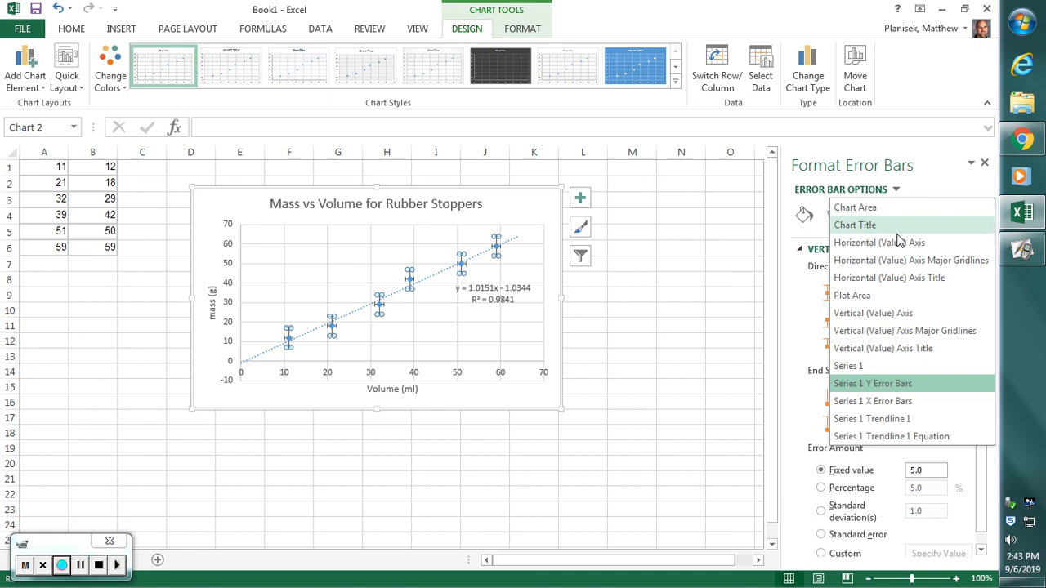
left_click(929, 401)
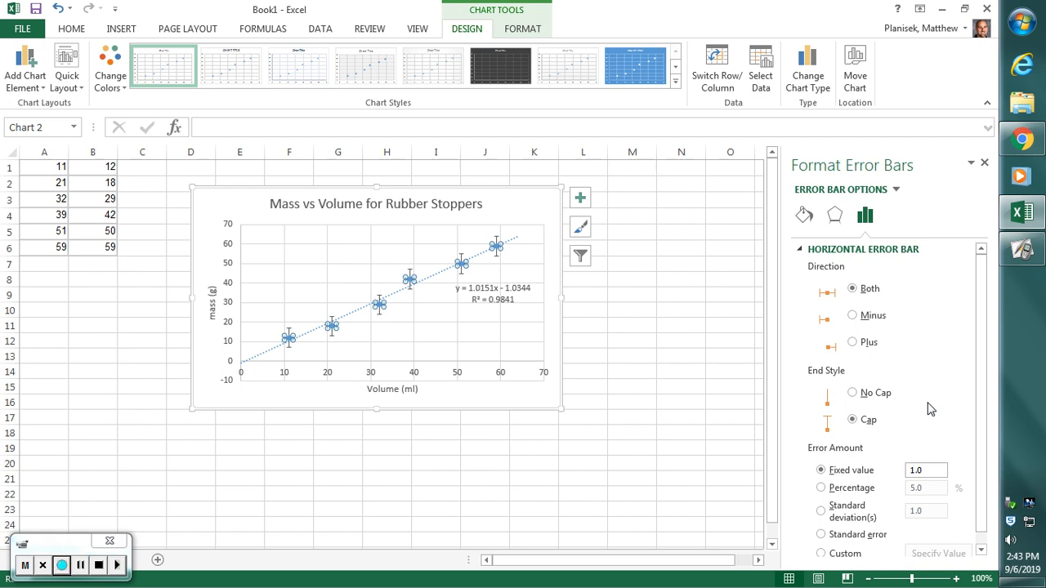
left_click(928, 471)
left_click_drag(926, 477, 910, 474)
type("5")
left_click(723, 464)
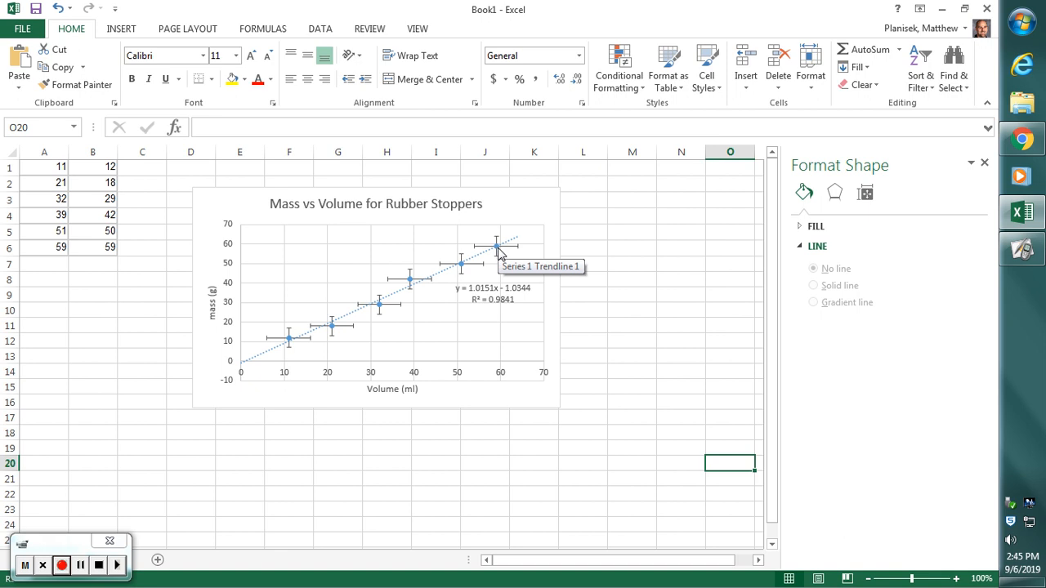
left_click(496, 249)
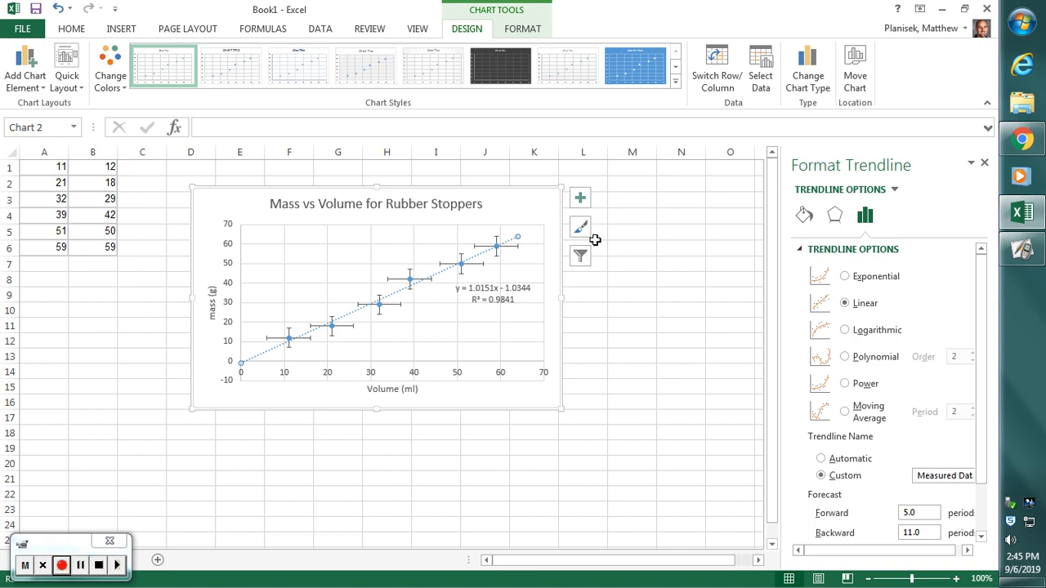
left_click(984, 164)
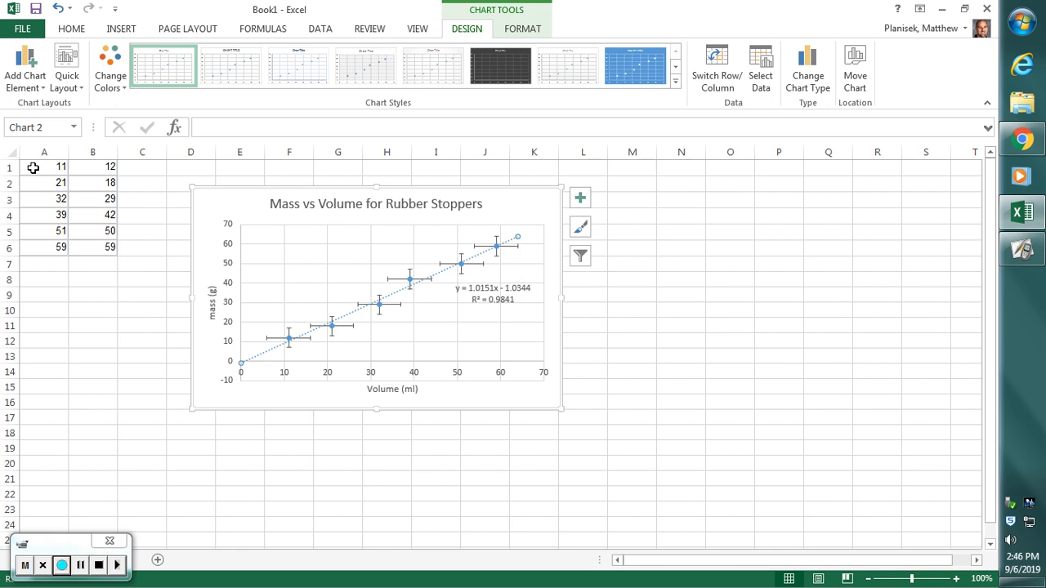
- Enter the shallowest line's first point in A9:B9, with volume 6 and mass 17
left_click_drag(37, 168, 86, 167)
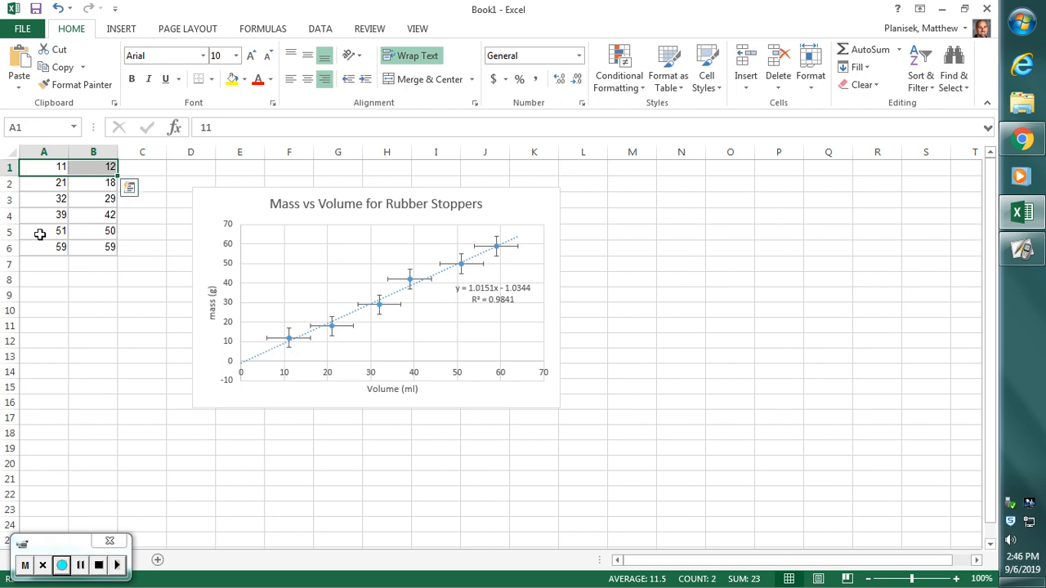
left_click(44, 297)
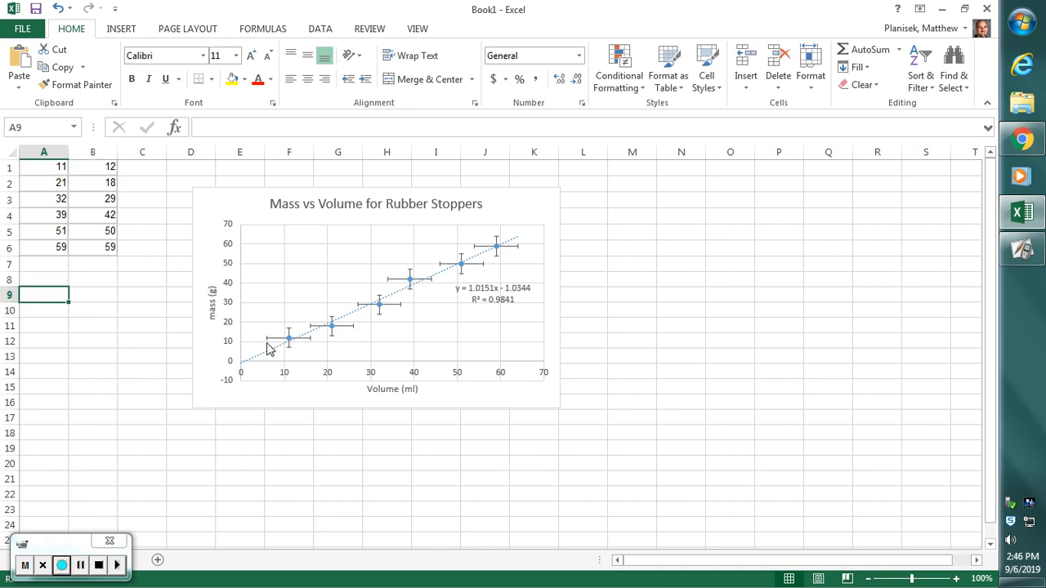
type("6")
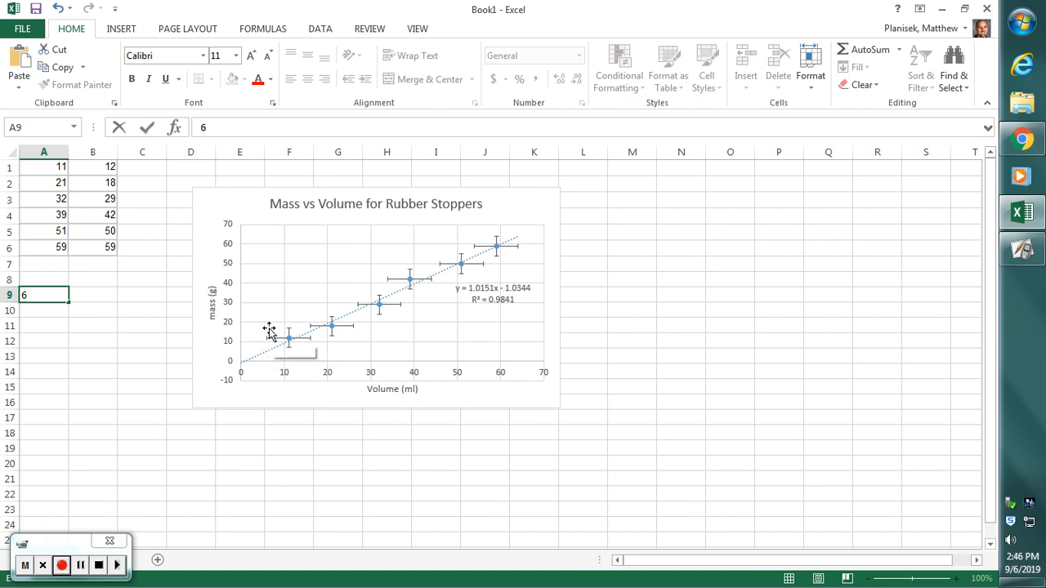
left_click(111, 295)
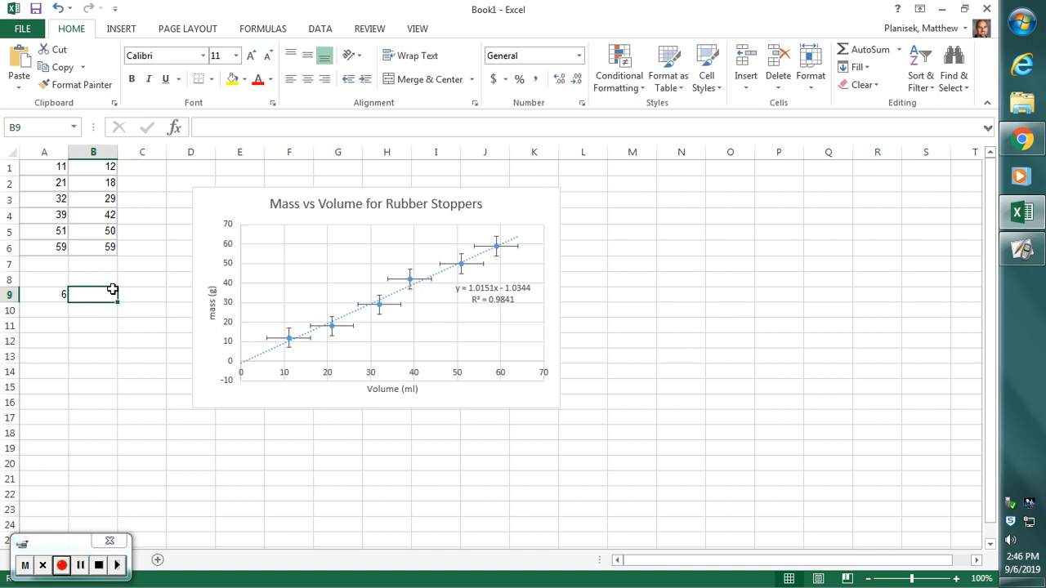
type("17")
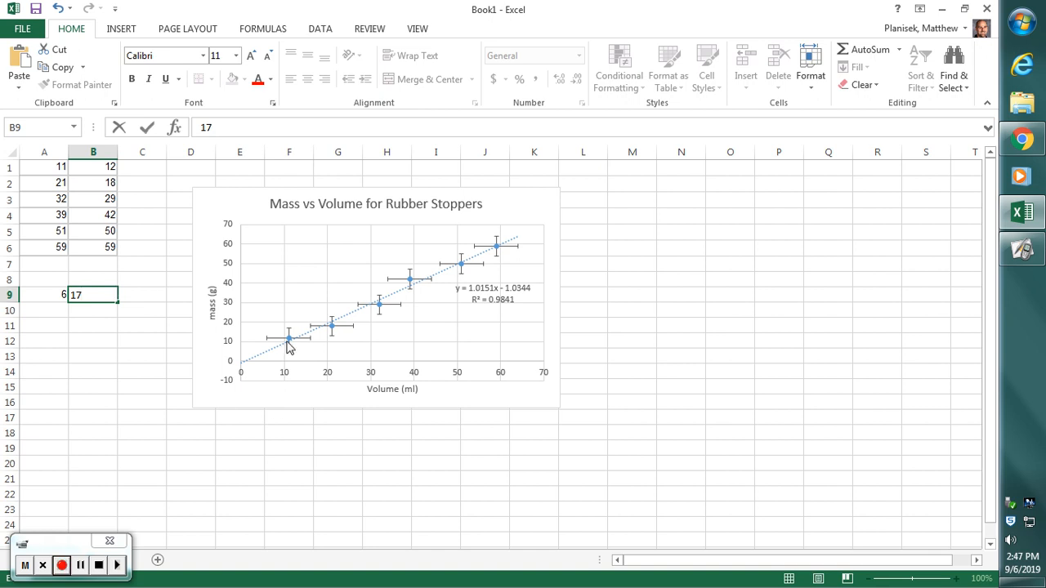
mouse_move(288, 344)
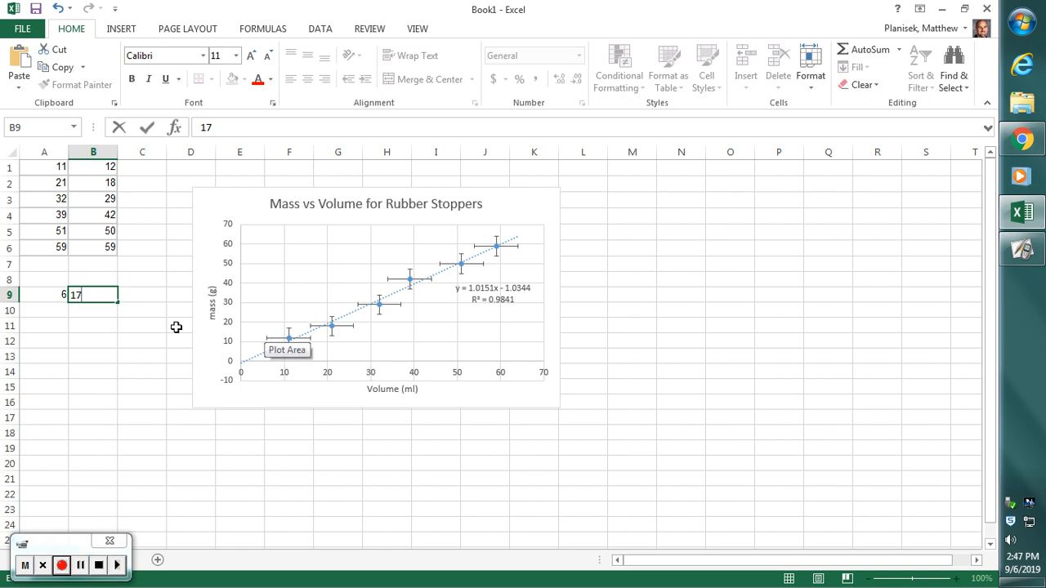
- Enter the shallowest line's second point in A10:B10, with volume 64 and mass 54
left_click(41, 311)
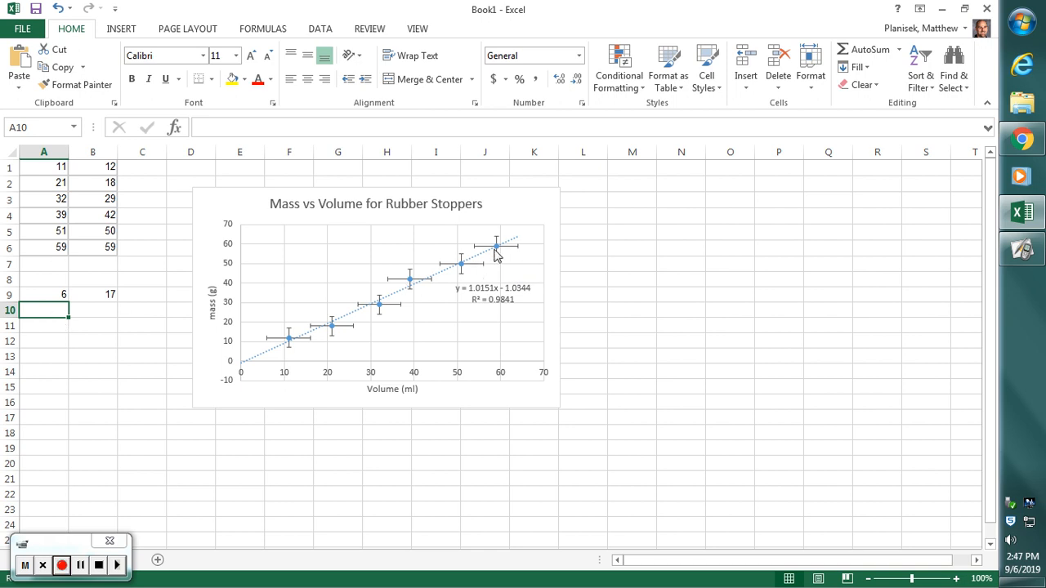
type("64")
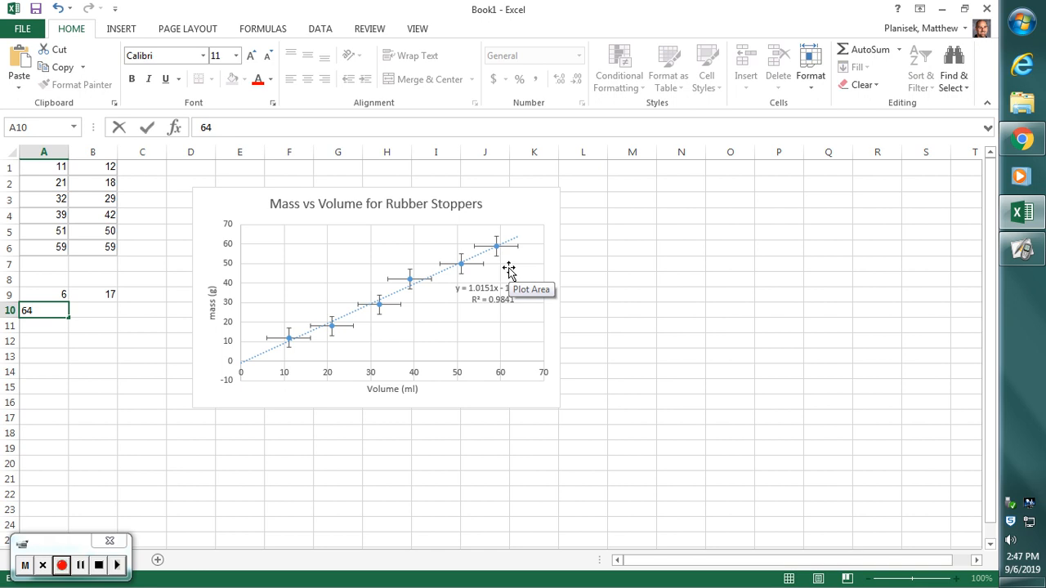
key("Tab")
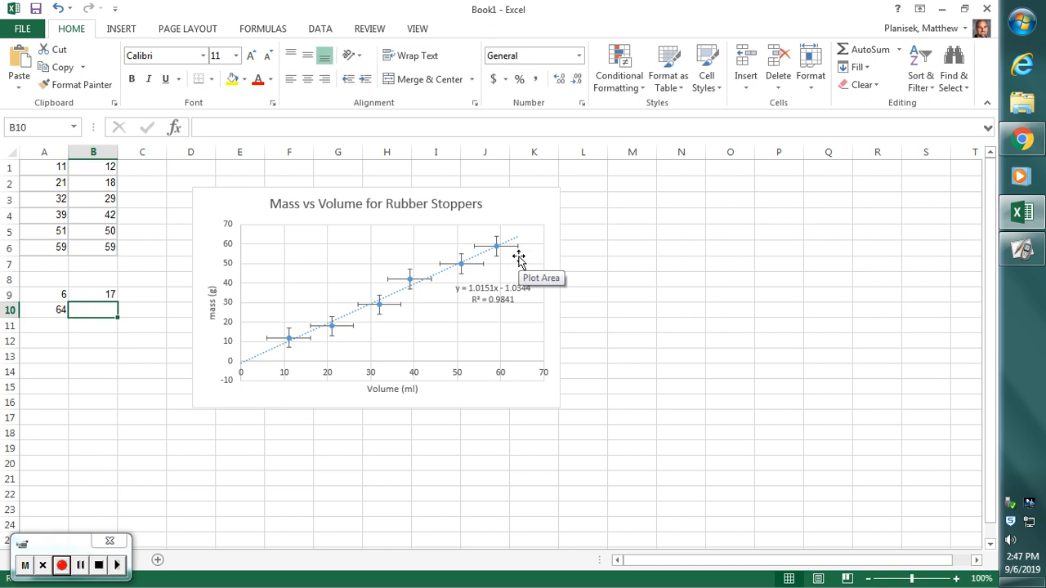
type("54")
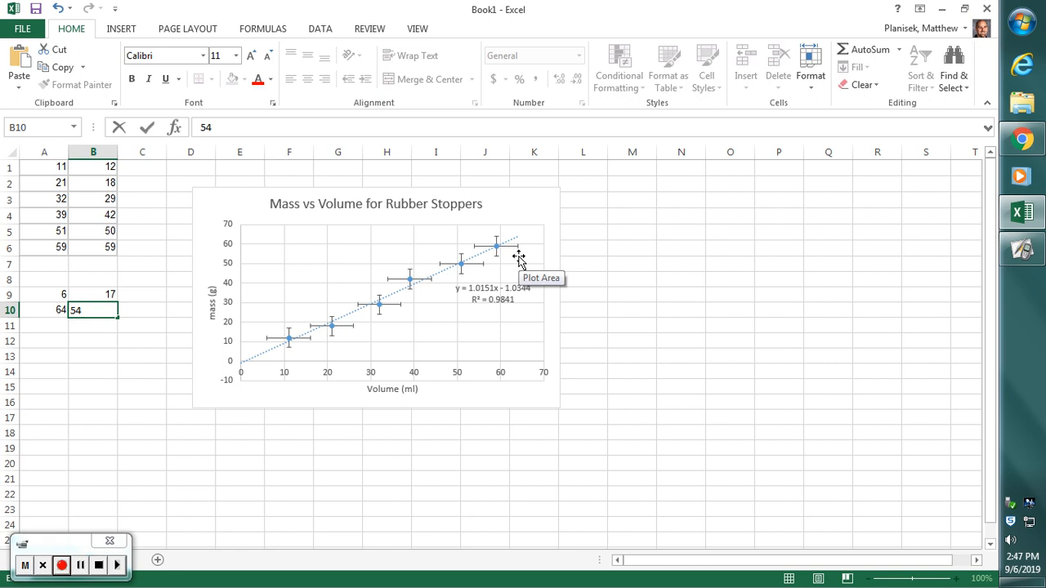
key("Return")
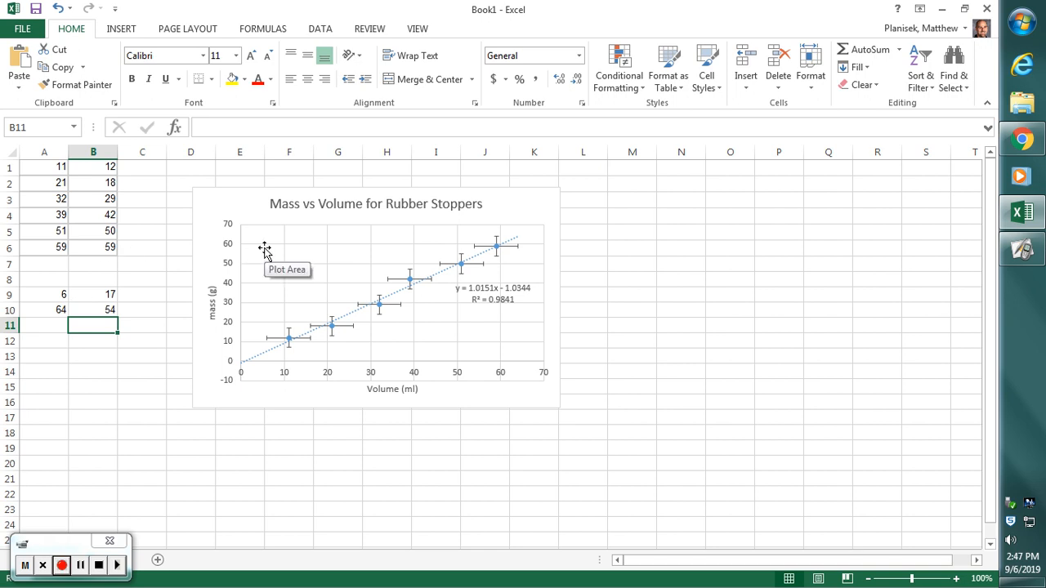
- Edit the chart's data source to name the existing series Measurements
right_click(309, 261)
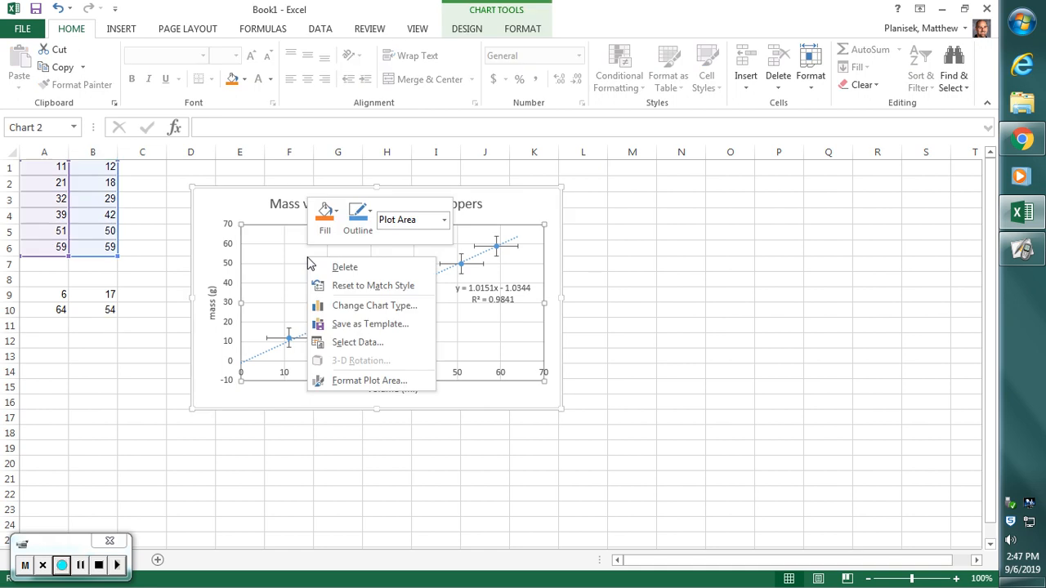
left_click(399, 350)
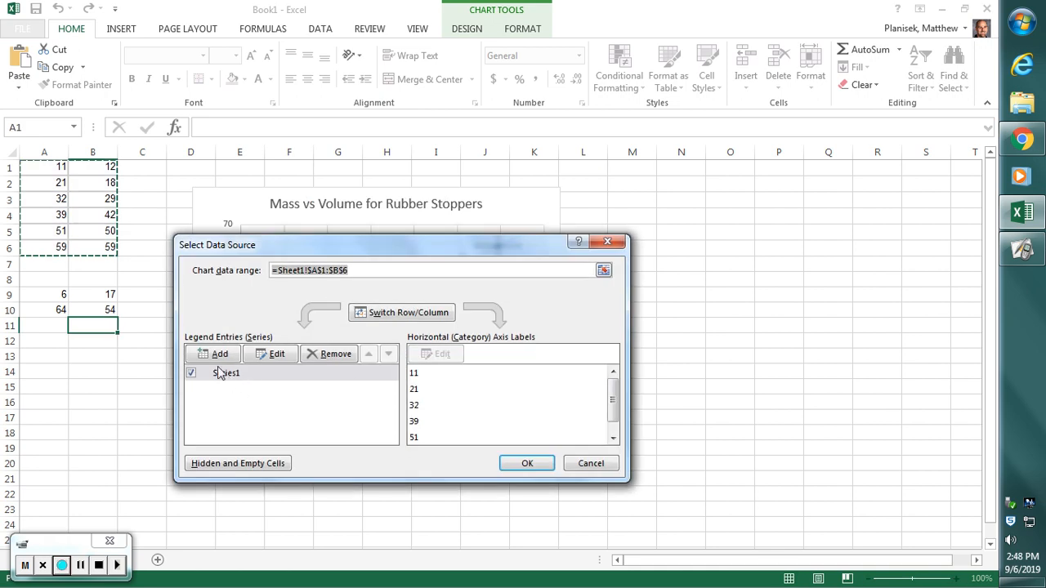
left_click(270, 356)
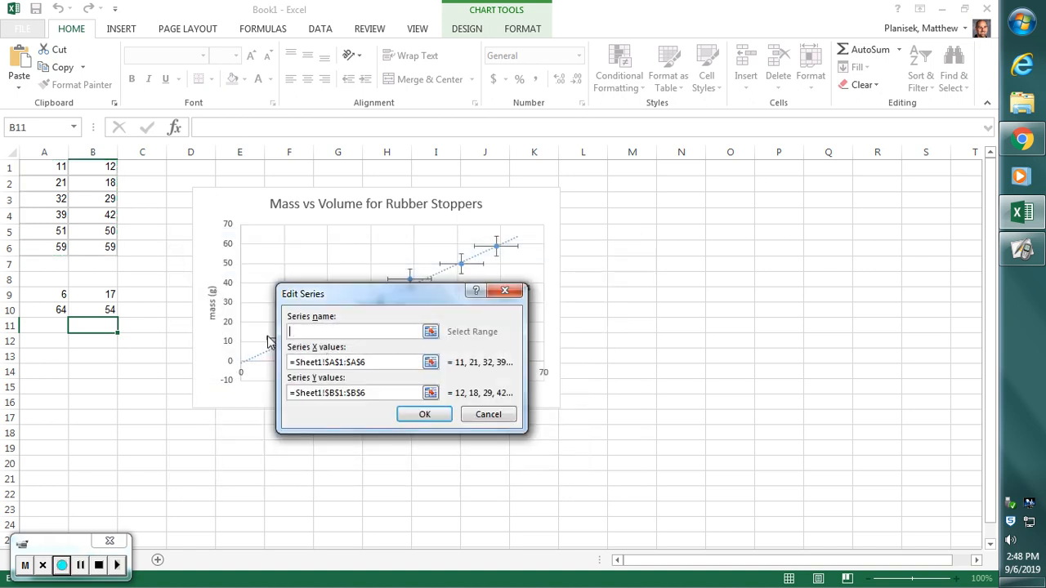
type("Measurements")
left_click(422, 415)
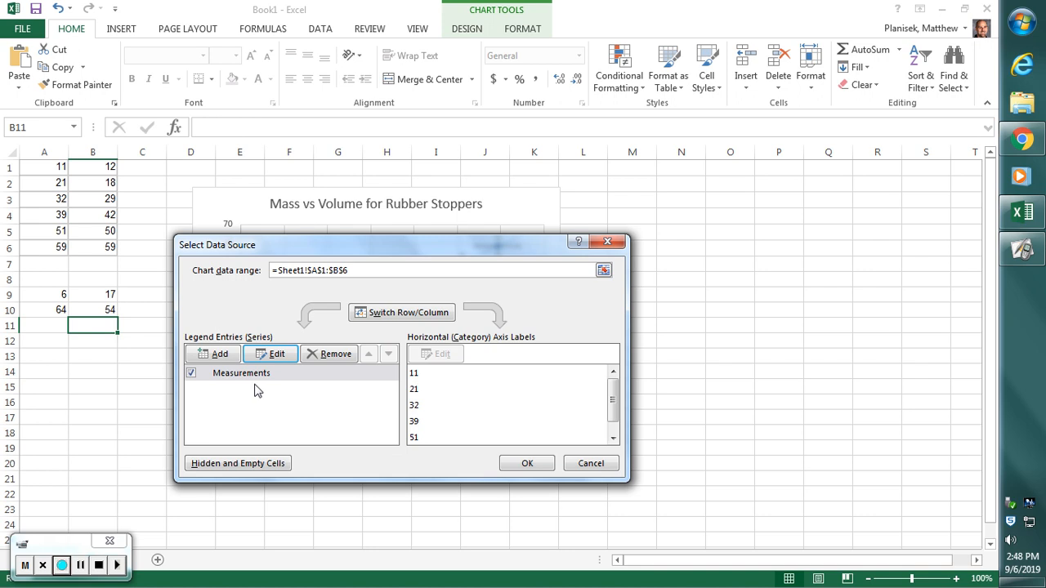
- Add a second chart series named Shallowest Slope with its X values taken from A9:A10
left_click(219, 355)
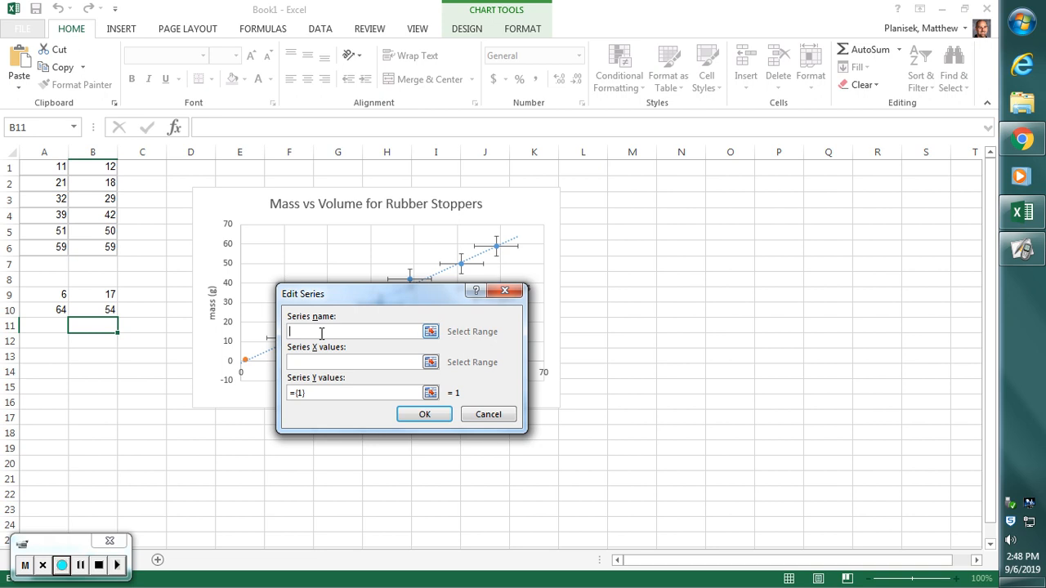
type("Shallowest Slope")
left_click(337, 361)
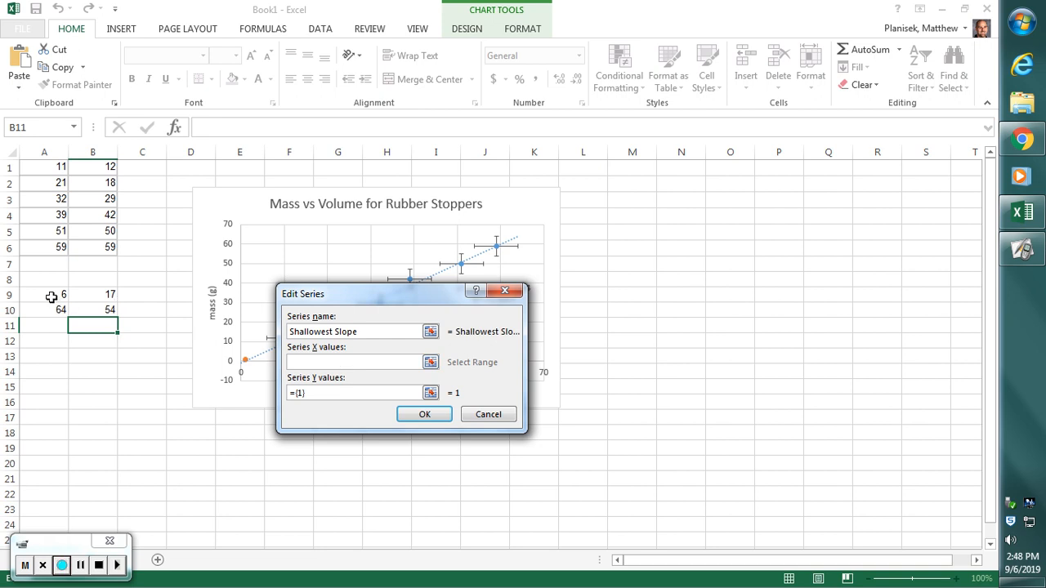
left_click_drag(51, 296, 49, 311)
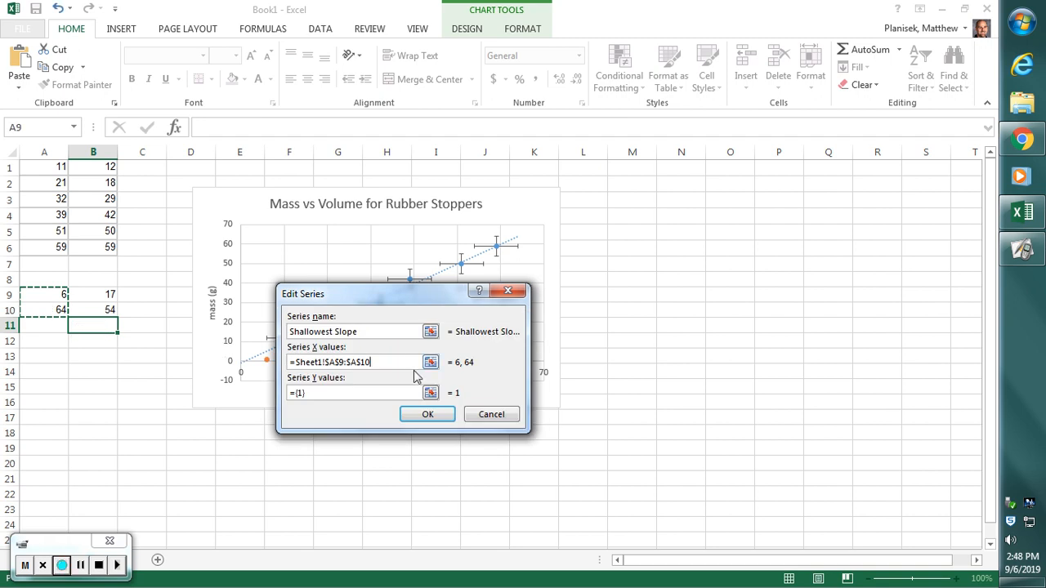
- Set the Shallowest Slope series' Y values to B9:B10 and apply the data source changes
left_click(377, 396)
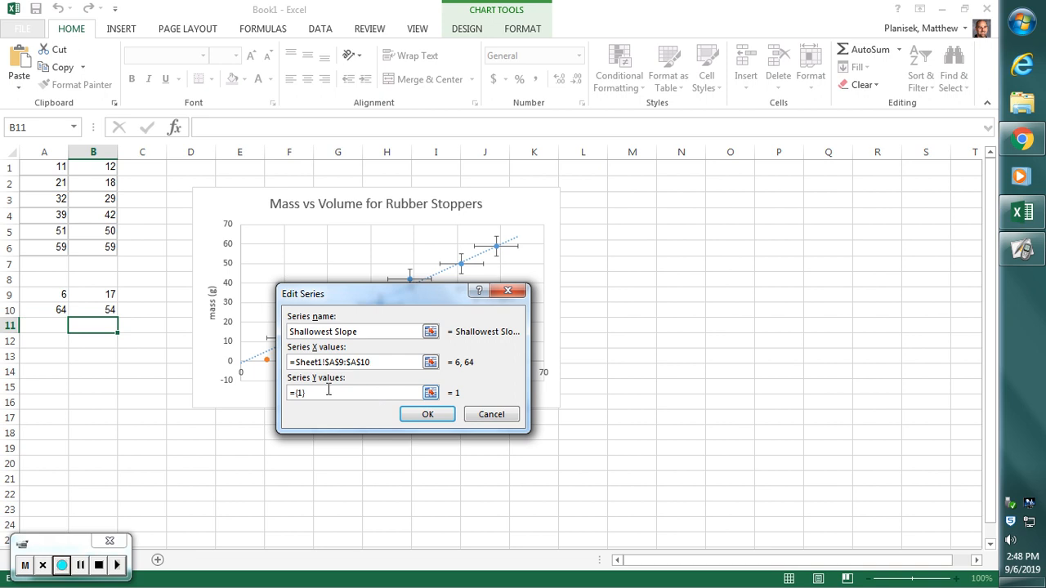
left_click_drag(329, 390, 285, 390)
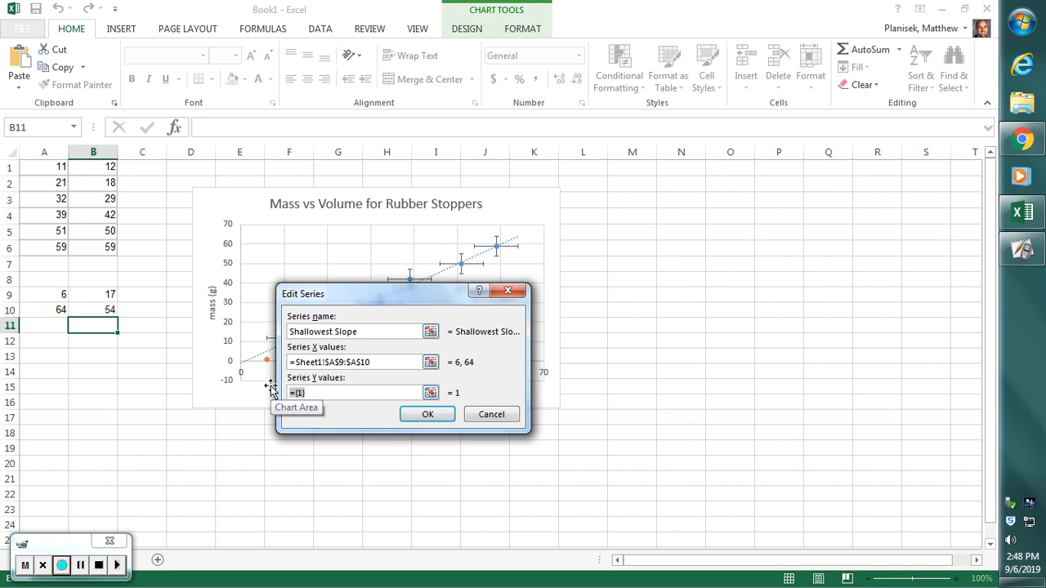
key("BackSpace")
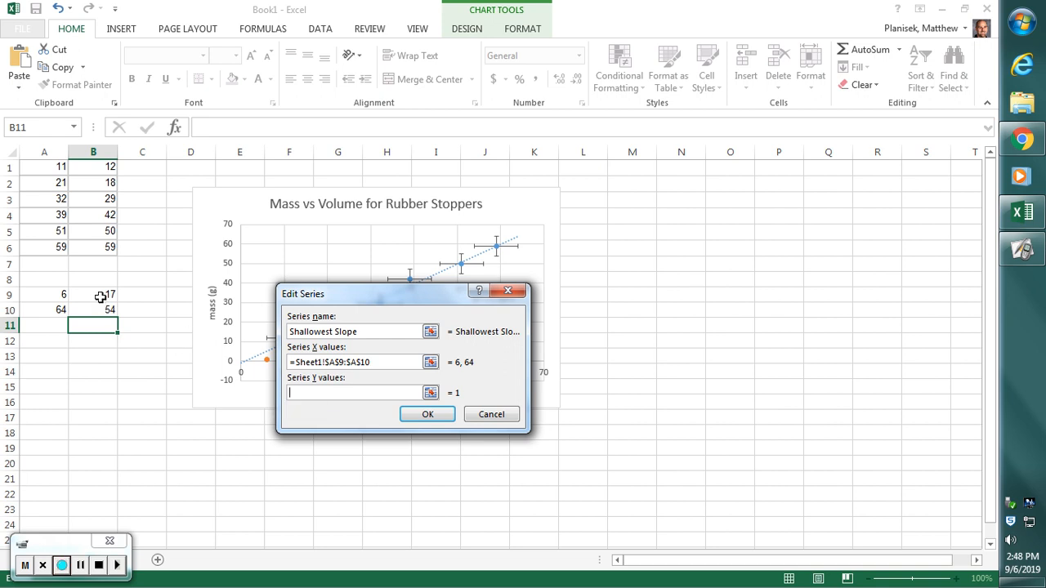
left_click_drag(99, 293, 98, 305)
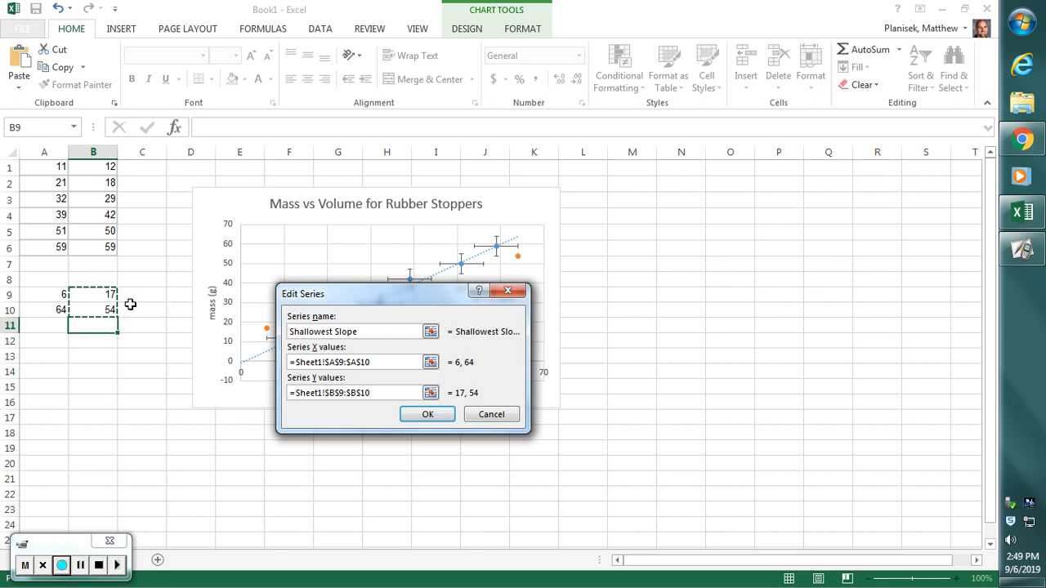
left_click(428, 415)
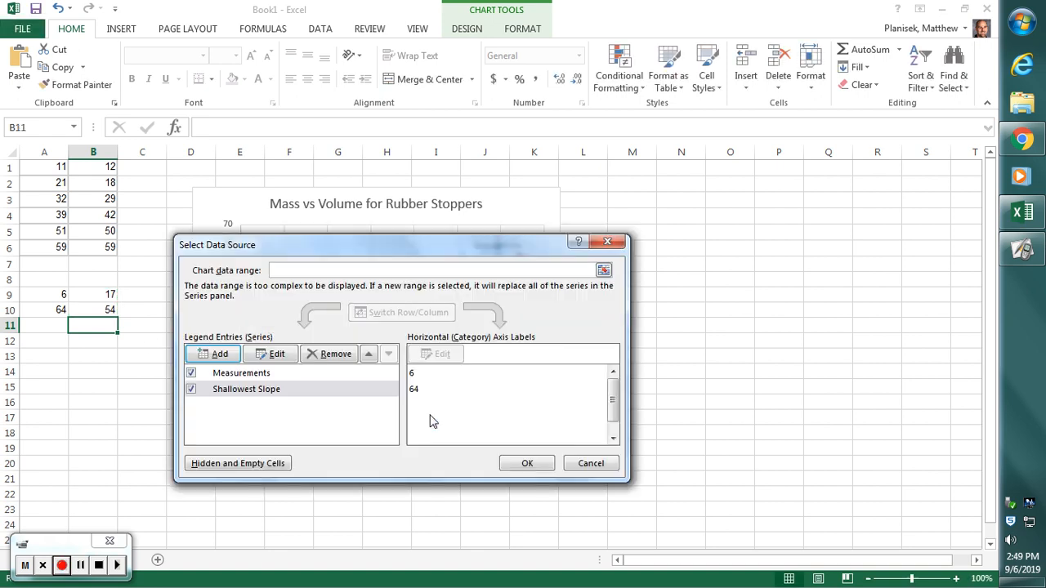
left_click(527, 463)
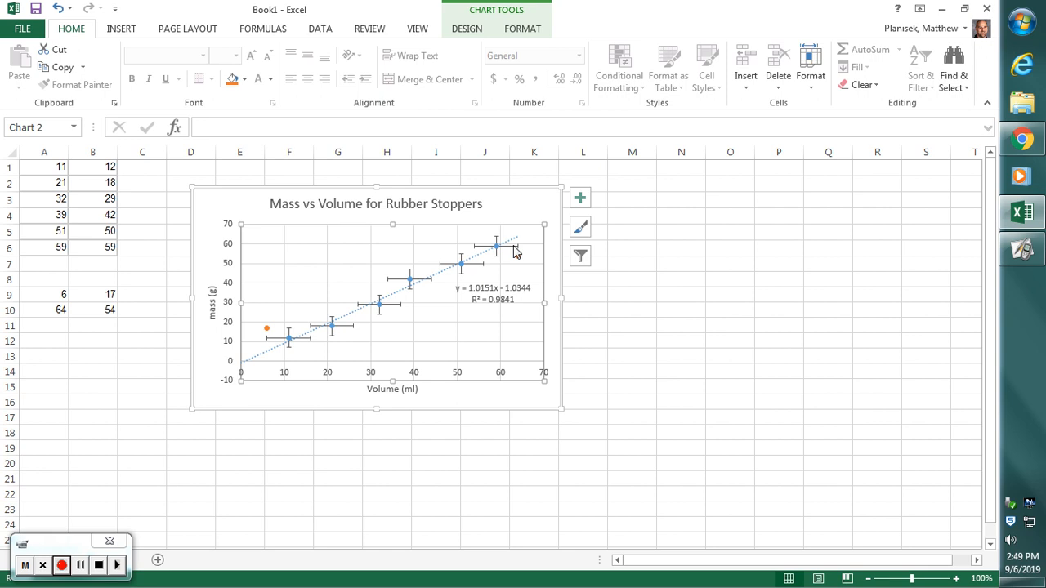
- Add a linear trendline to the Shallowest Slope series and open its formatting options
mouse_move(516, 255)
mouse_move(290, 347)
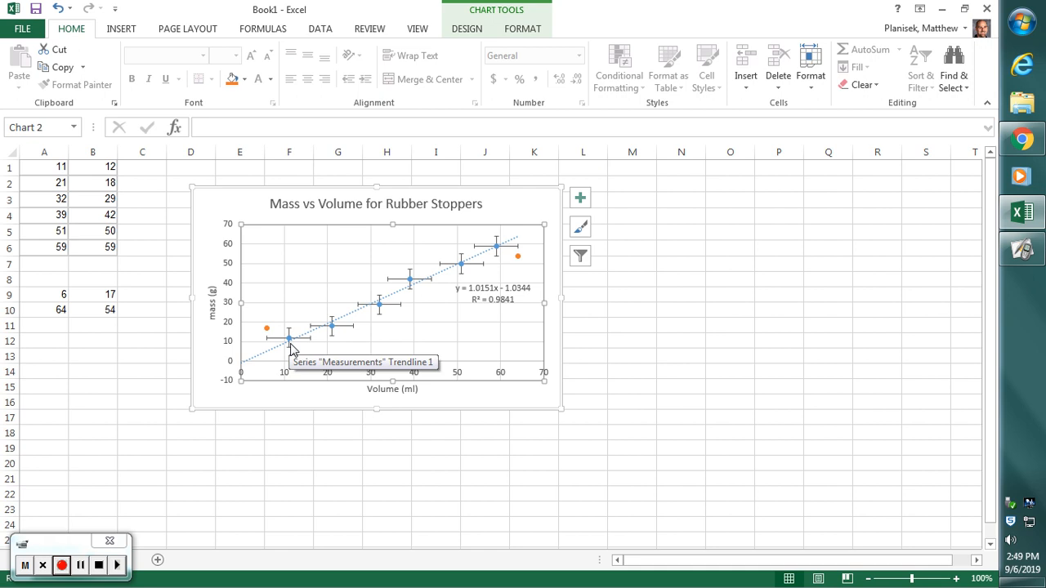
left_click(519, 259)
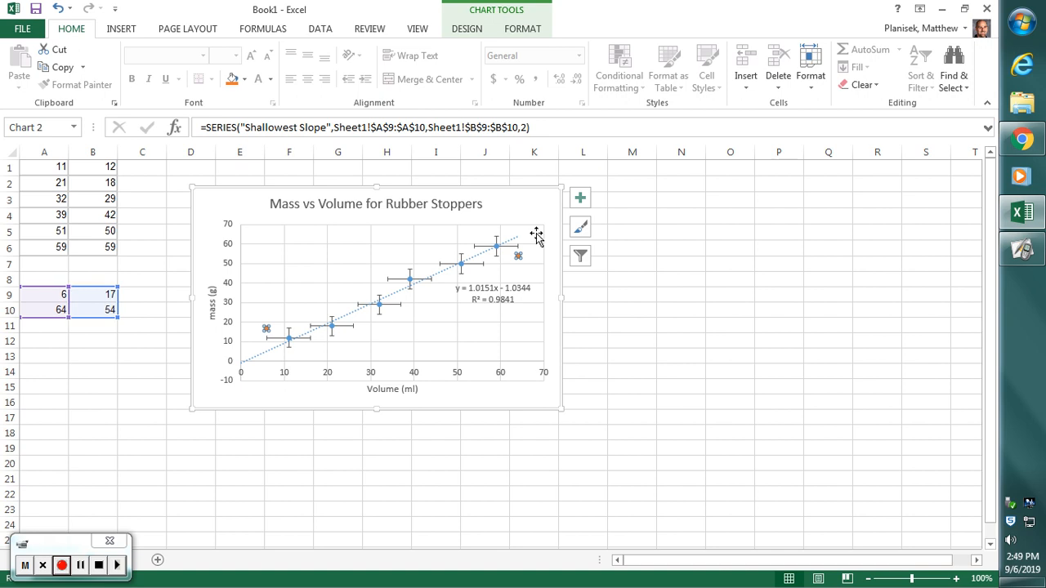
left_click(579, 199)
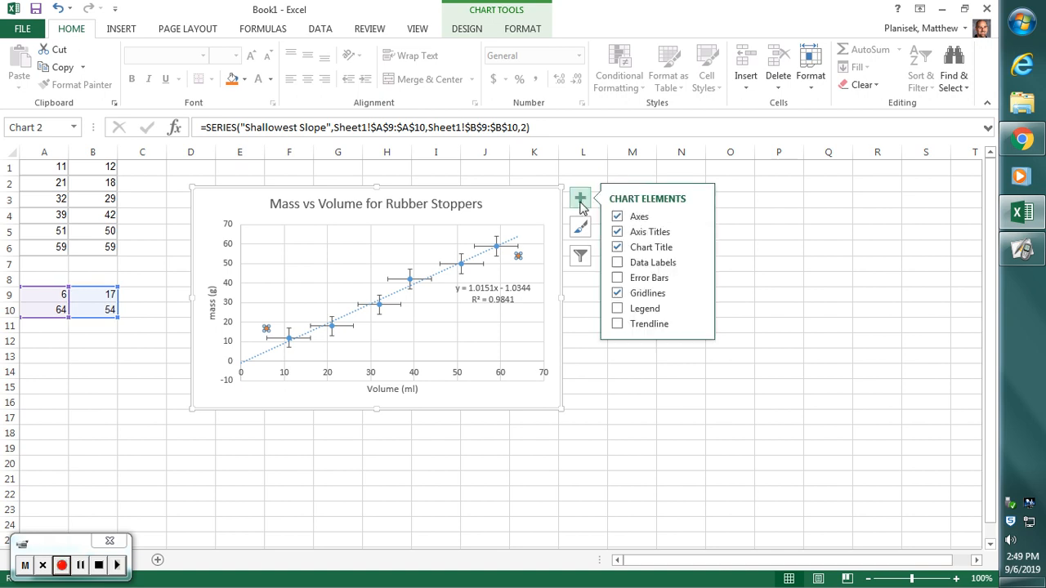
left_click(699, 327)
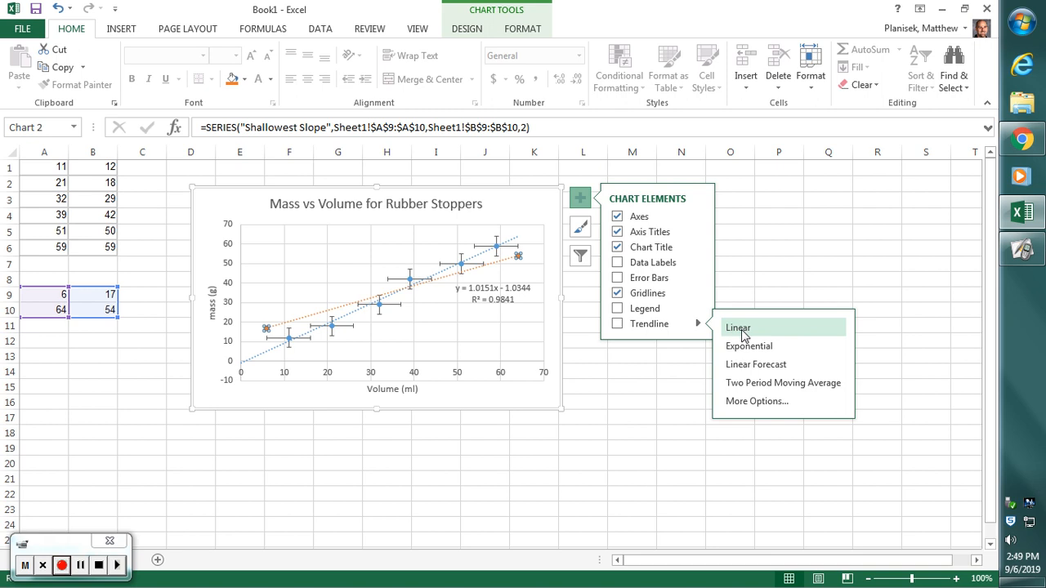
left_click(753, 400)
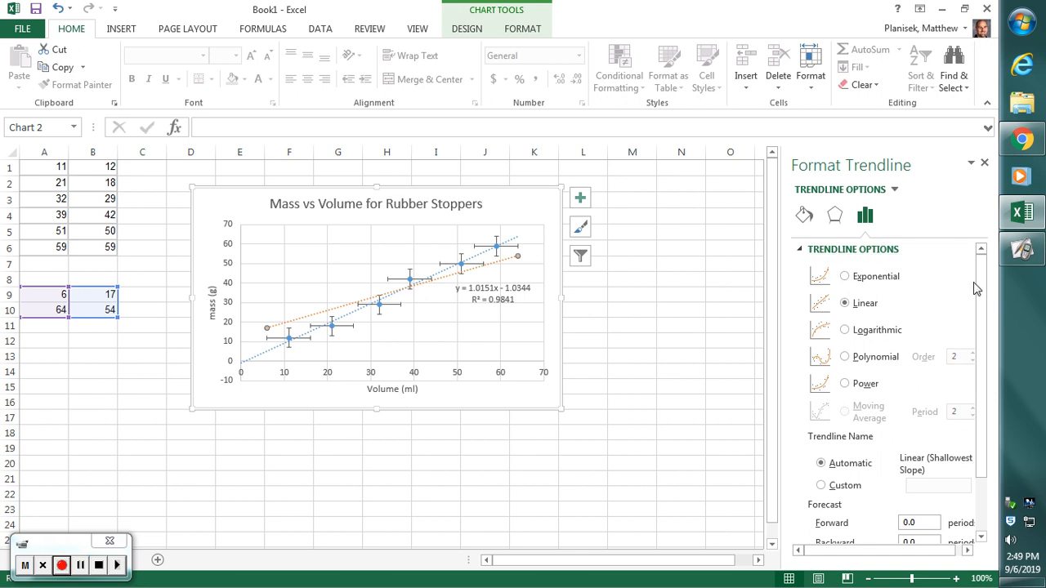
- Display the Shallowest Slope trendline's equation and R-squared value, and move their label below the Measurements trendline's equation
left_click_drag(976, 288, 985, 408)
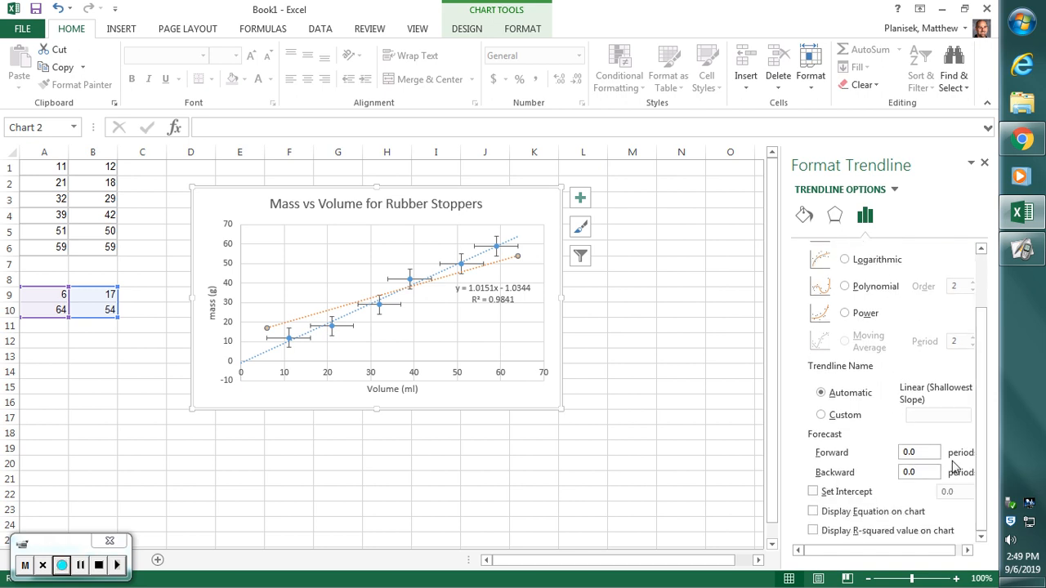
left_click(838, 513)
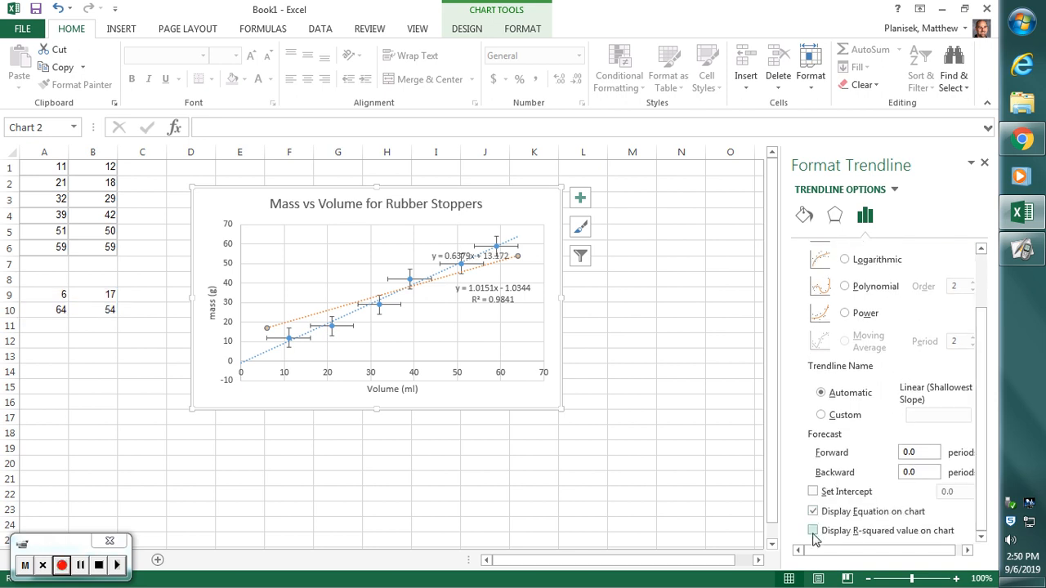
left_click(813, 531)
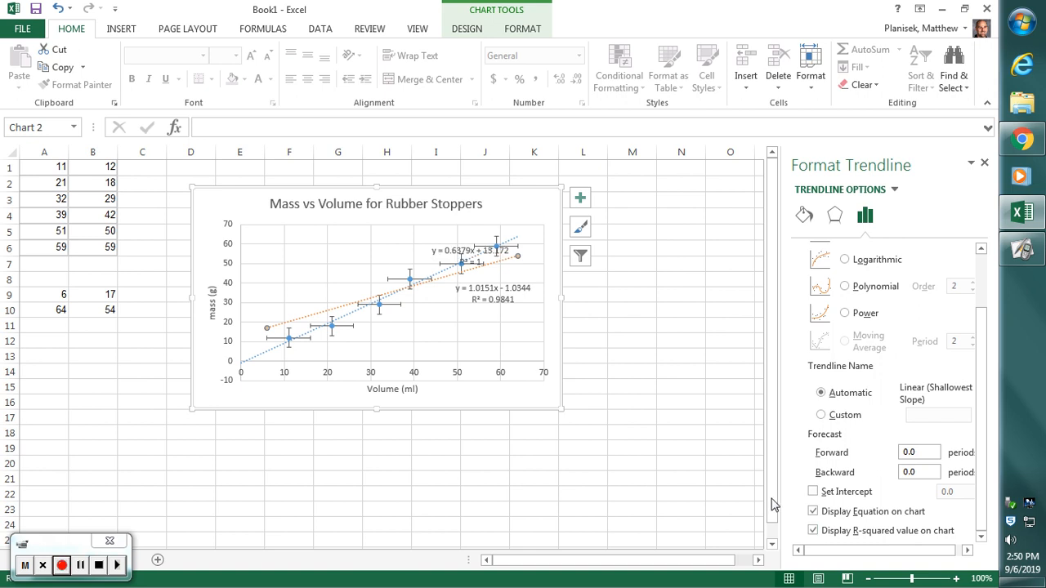
left_click_drag(461, 259, 507, 319)
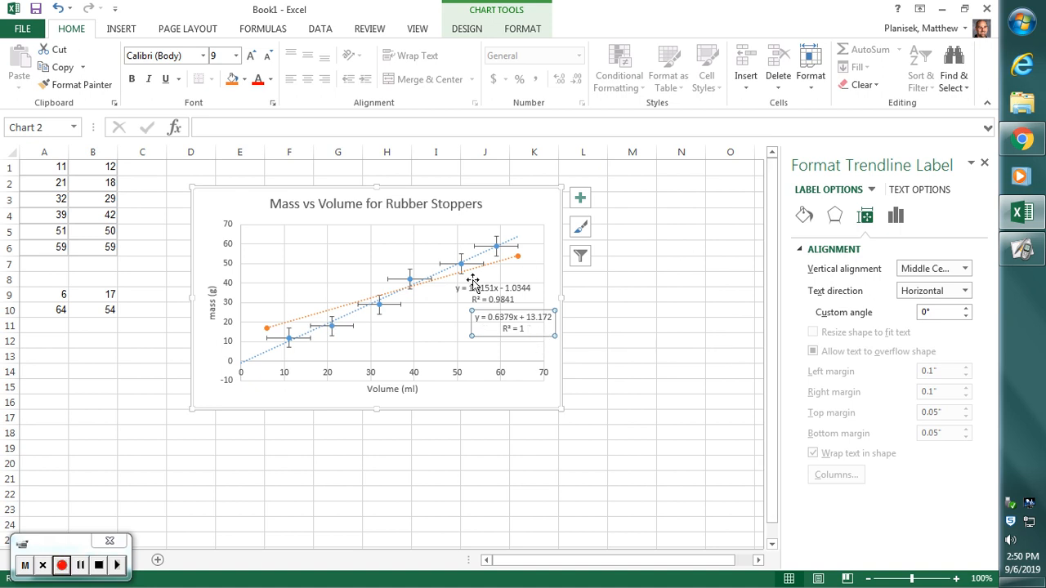
left_click(496, 264)
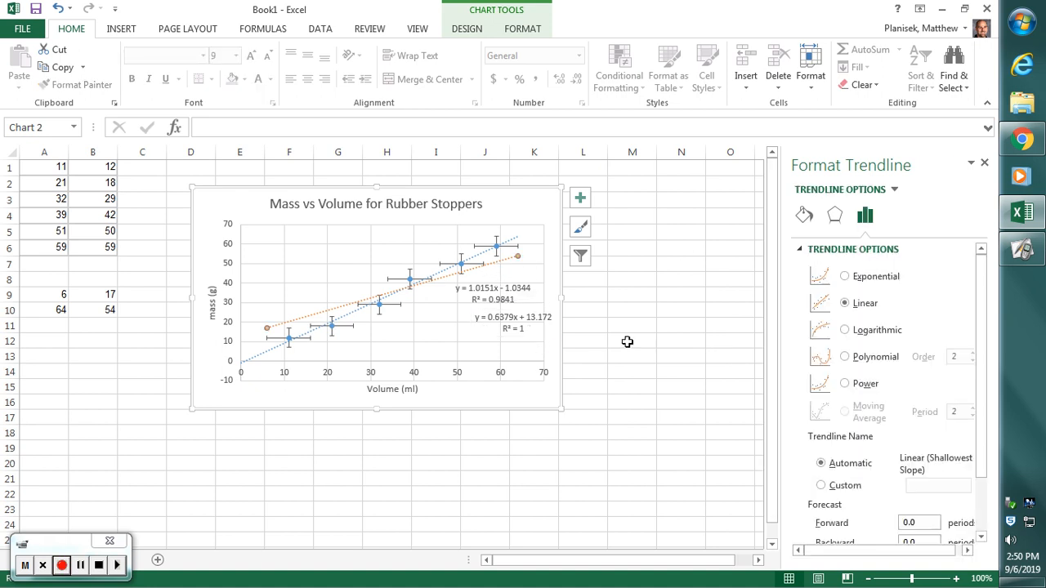
left_click_drag(976, 320, 986, 435)
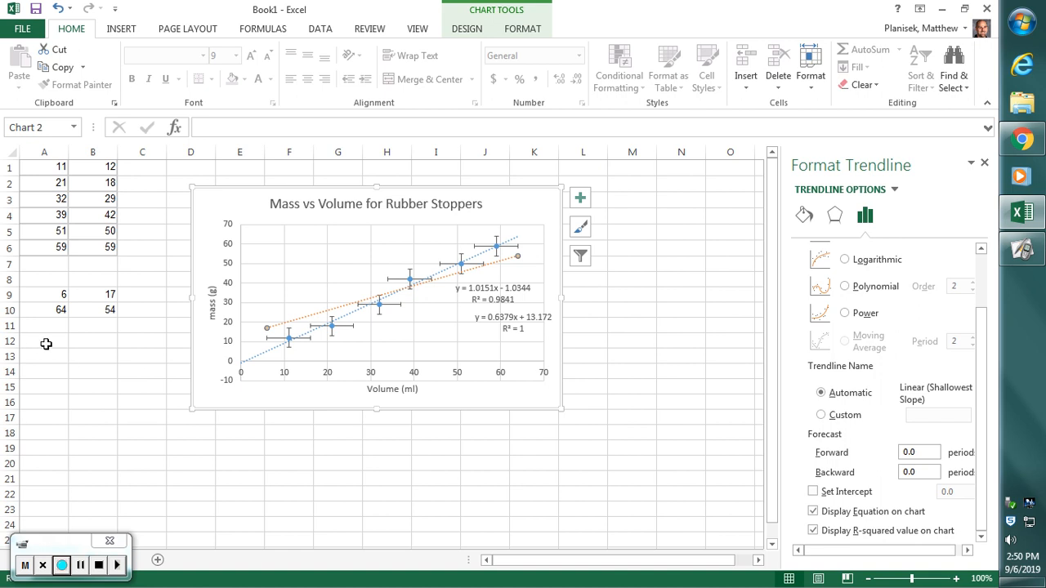
- Enter the steepest-slope line's two points, 16 and 7 in A12:B12 and 54 and 64 in A13:B13
left_click(51, 341)
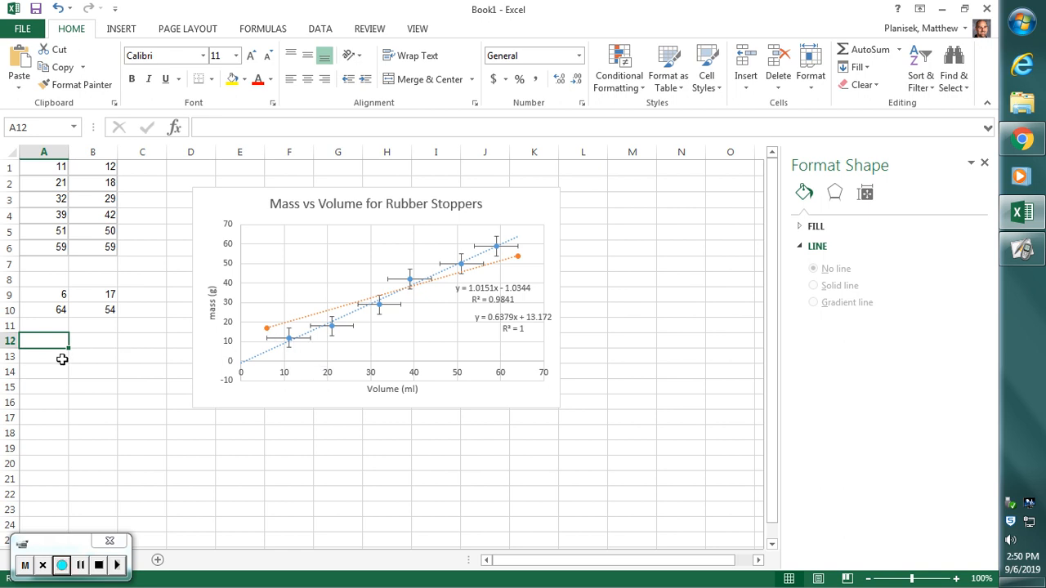
type("16")
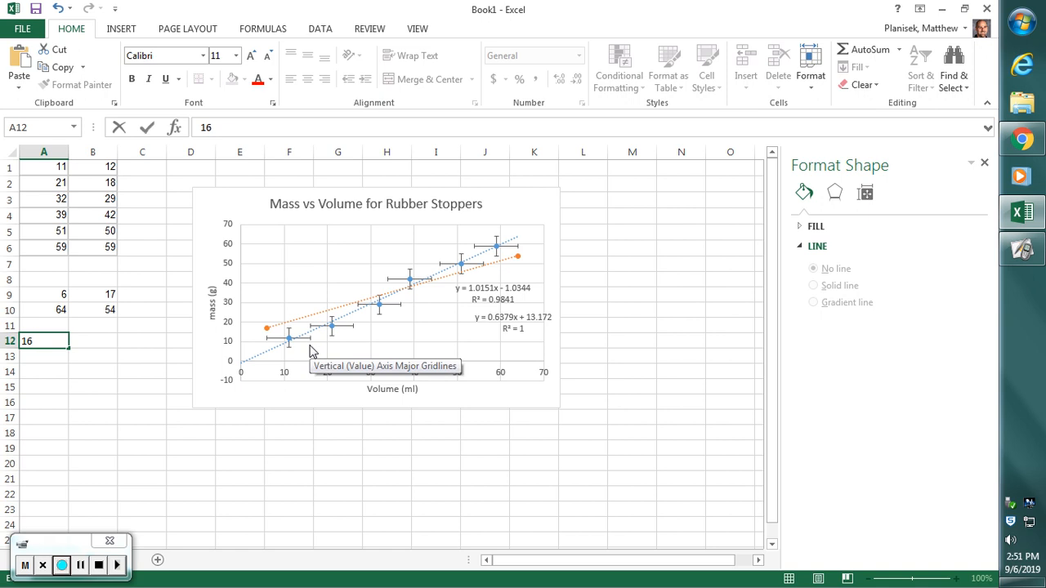
key("Tab")
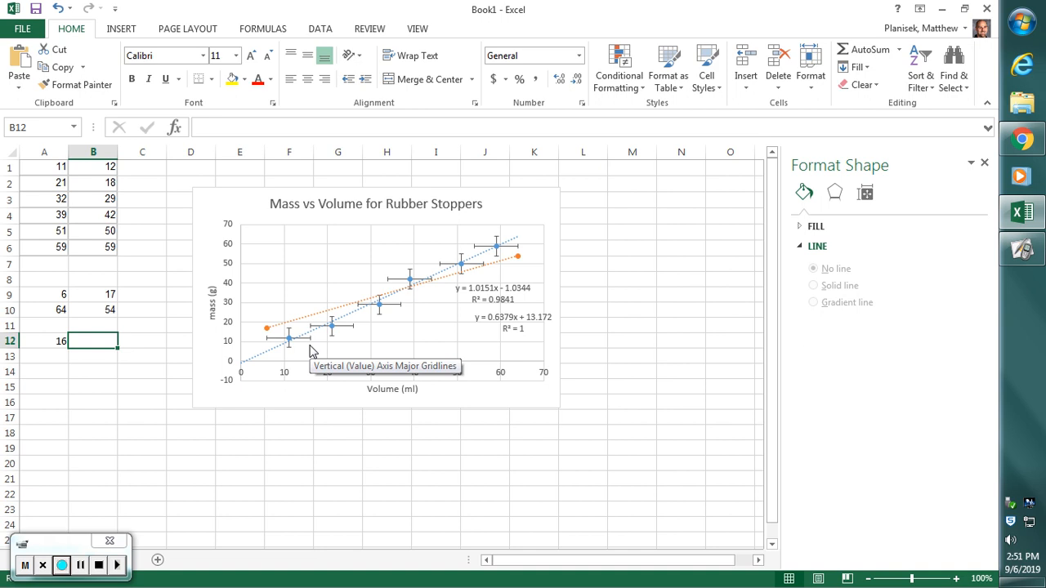
type("7")
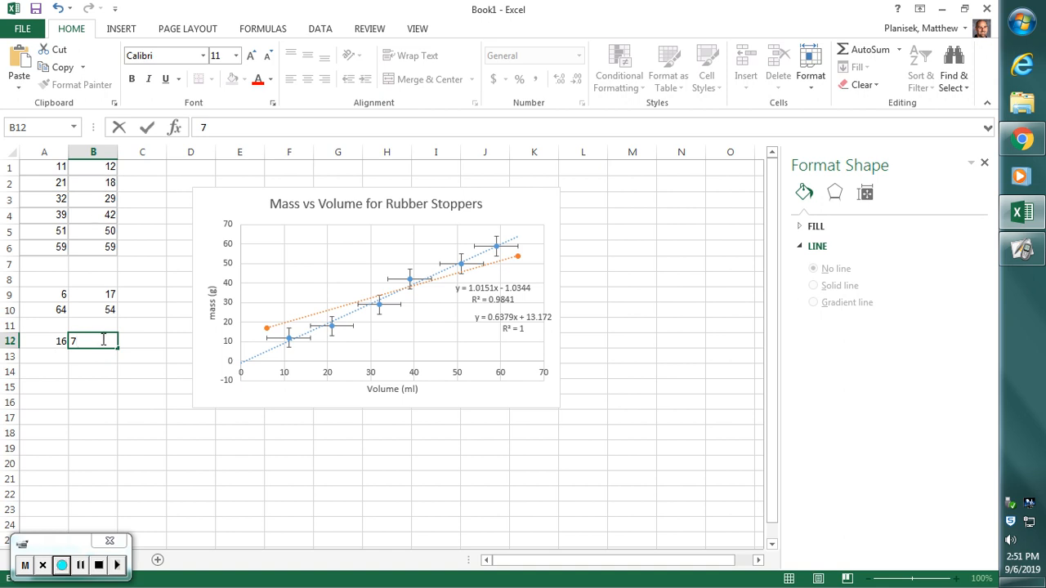
left_click(48, 357)
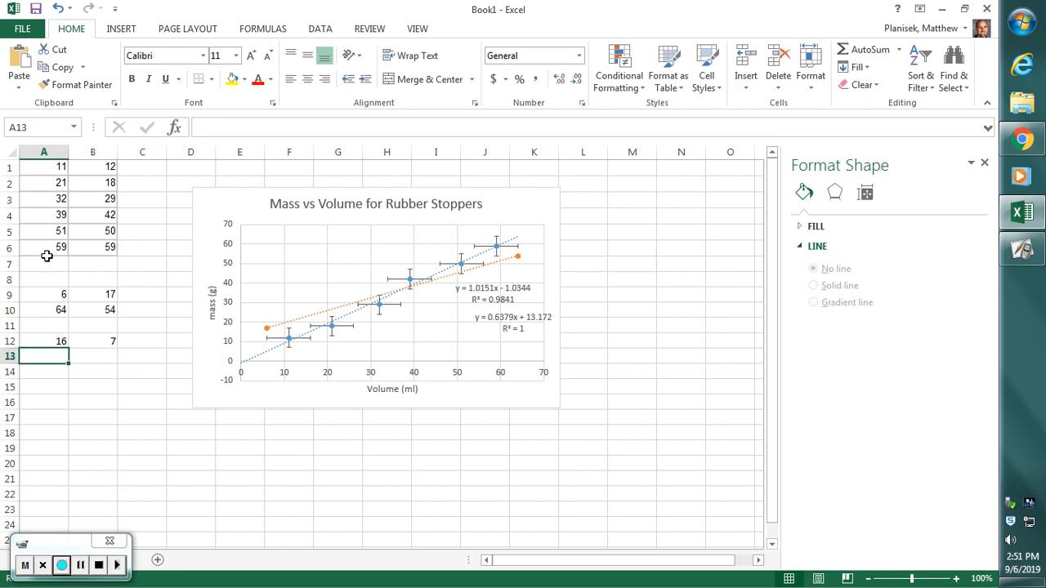
type("54")
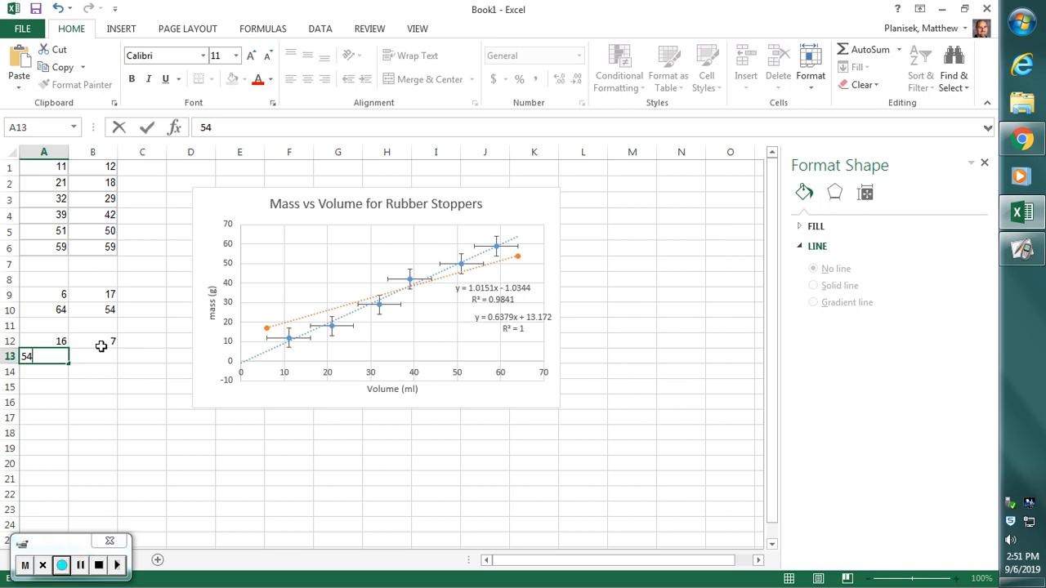
key("Tab")
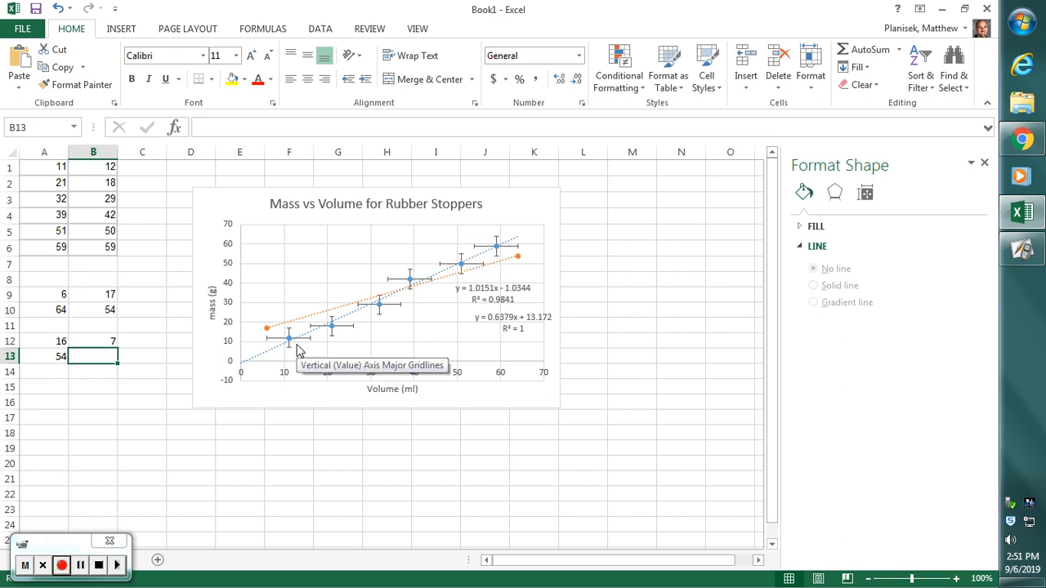
type("64")
key("Return")
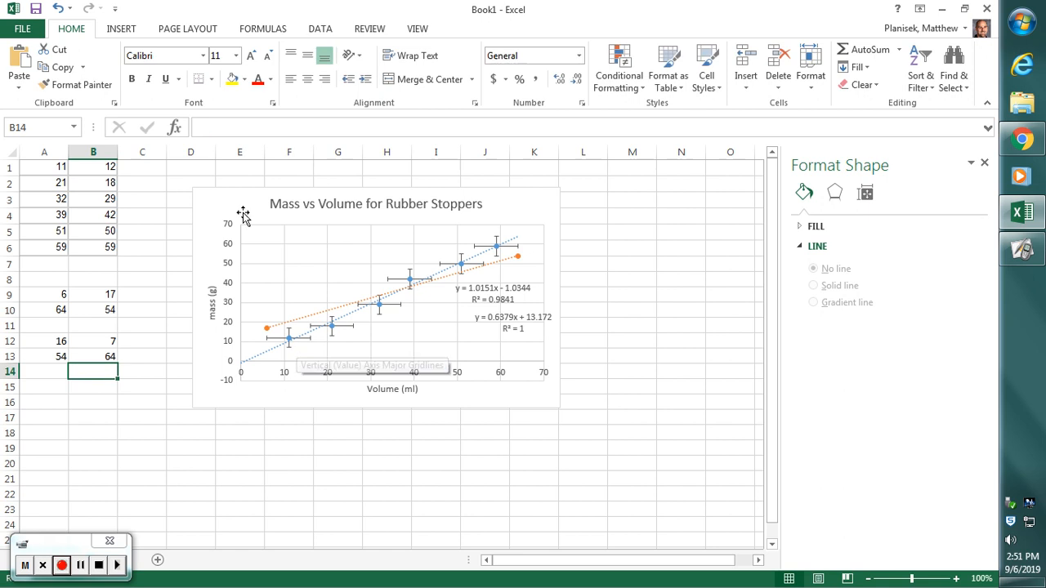
- Add a third chart series named Steepest Slope with its X values taken from A12:A13
left_click(300, 254)
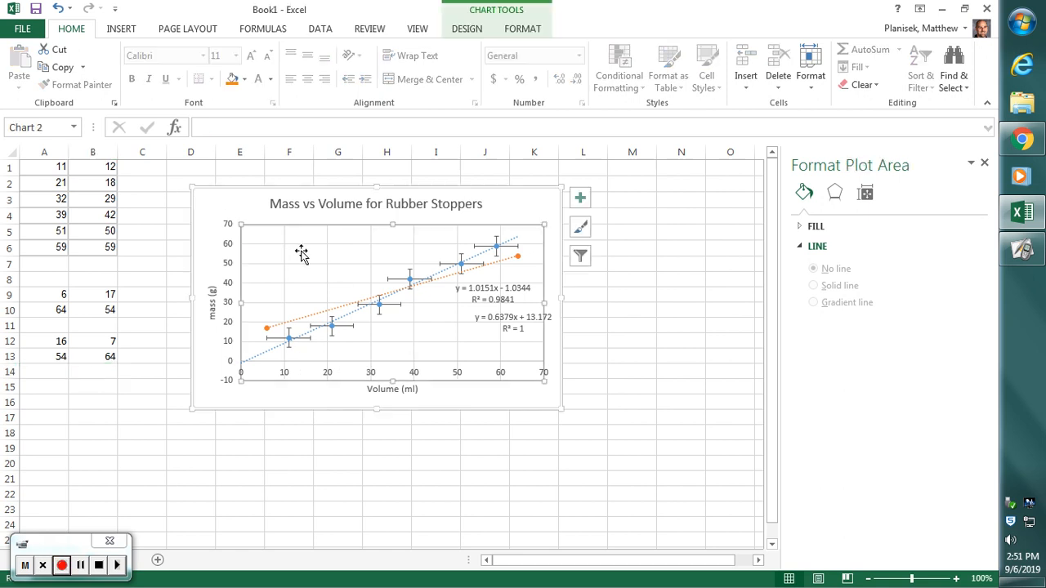
right_click(301, 253)
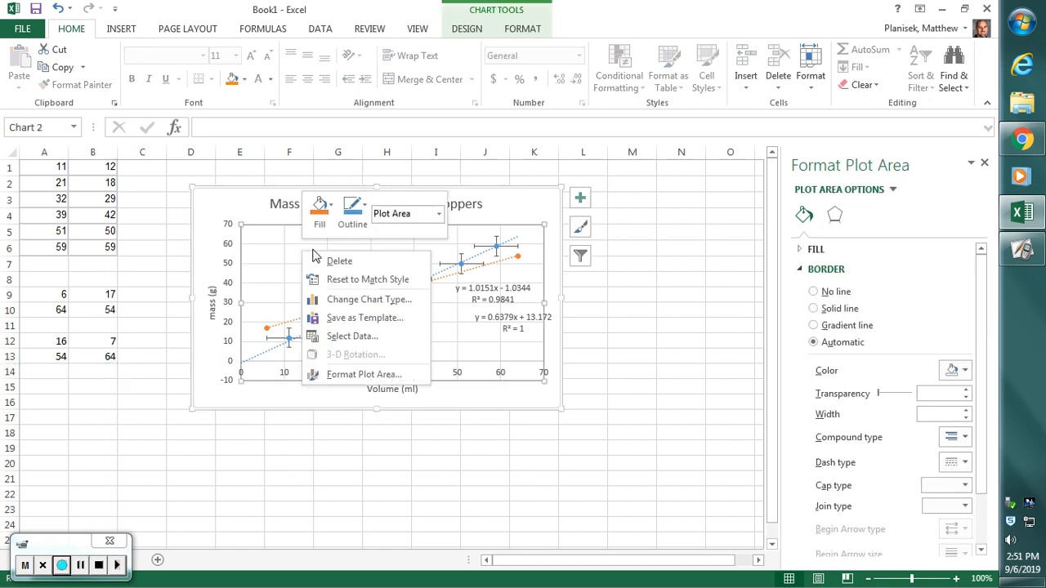
left_click(351, 336)
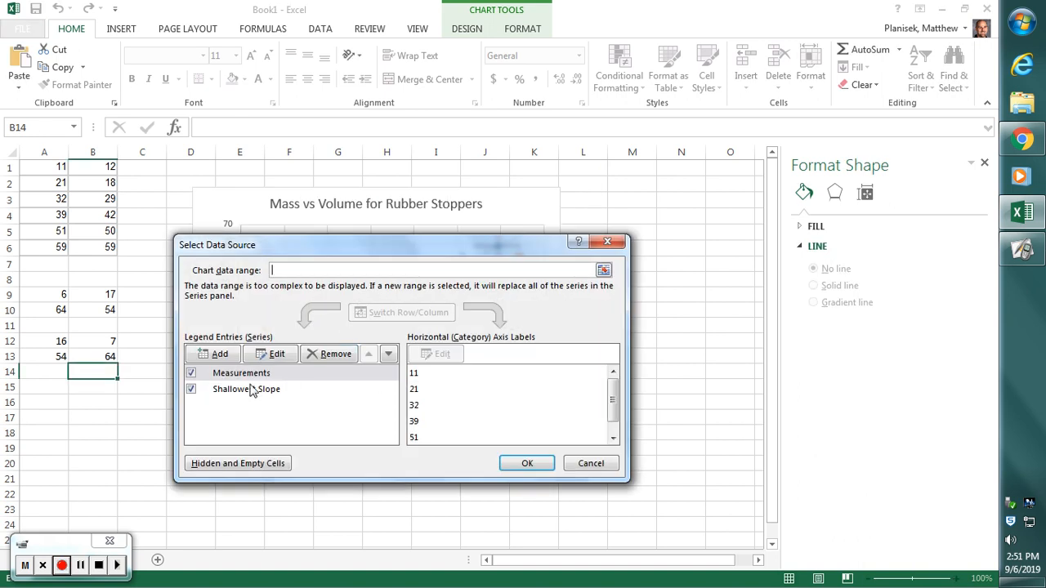
left_click(216, 357)
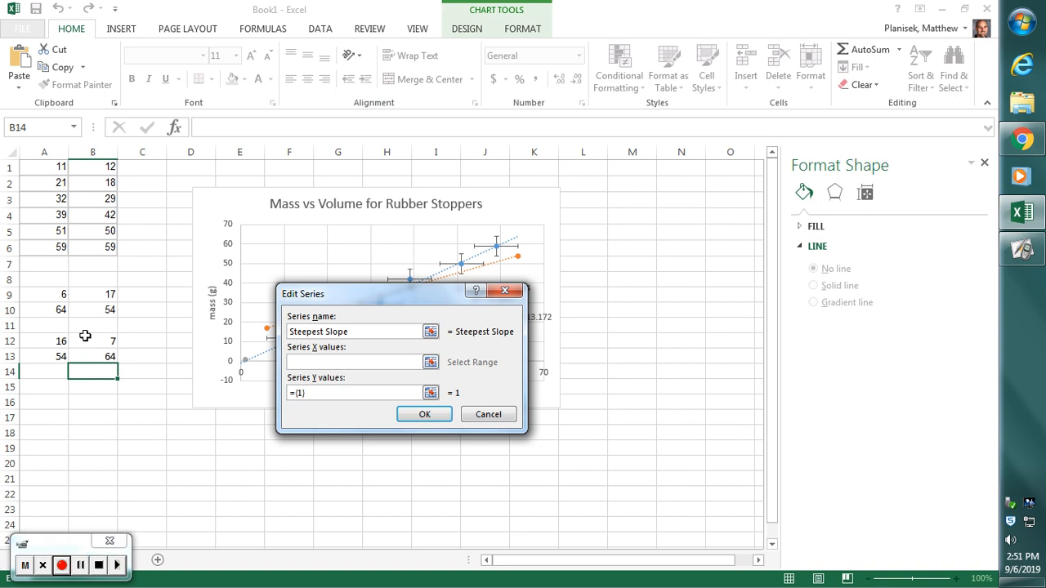
left_click_drag(56, 344, 56, 353)
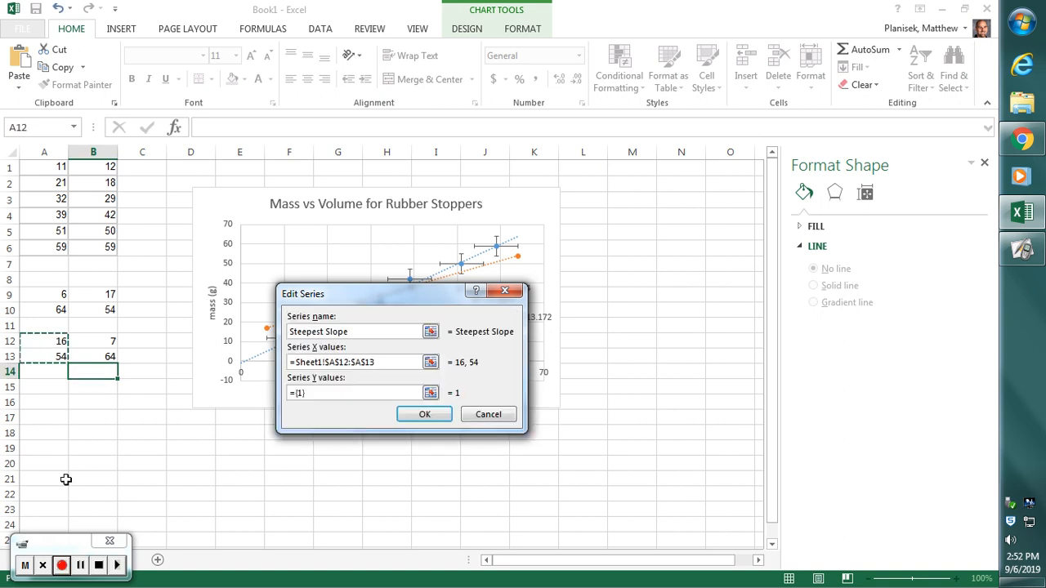
- Set the Steepest Slope series' Y values to B12:B13 and apply the data source changes
left_click(340, 394)
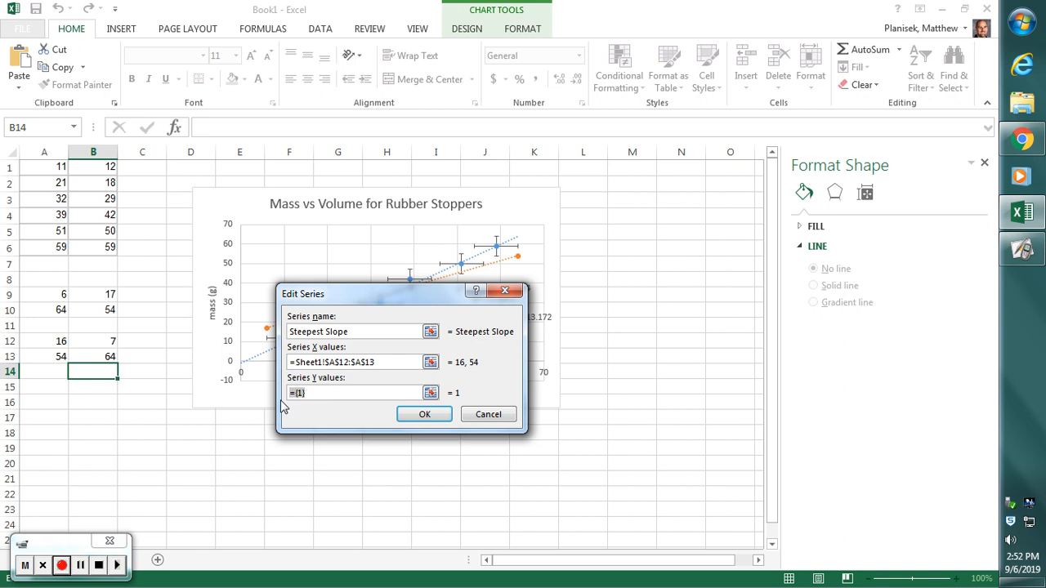
key("BackSpace")
left_click_drag(106, 340, 110, 357)
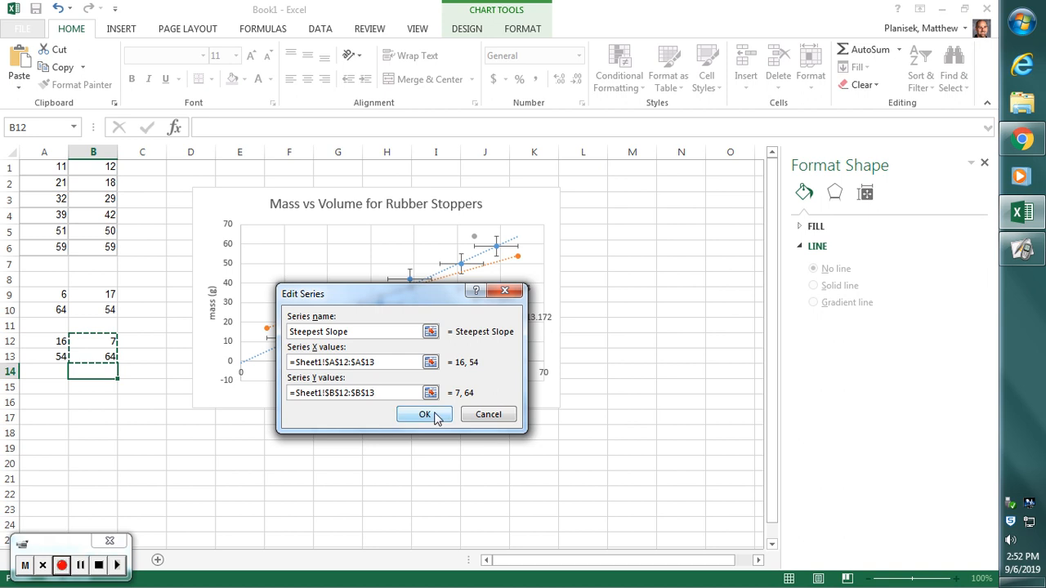
left_click(425, 415)
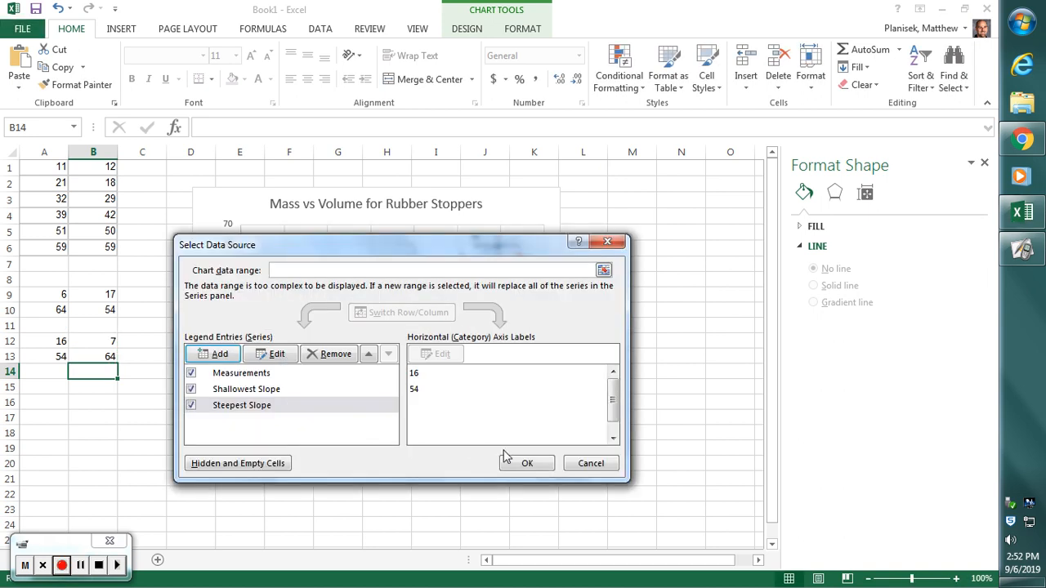
left_click(530, 462)
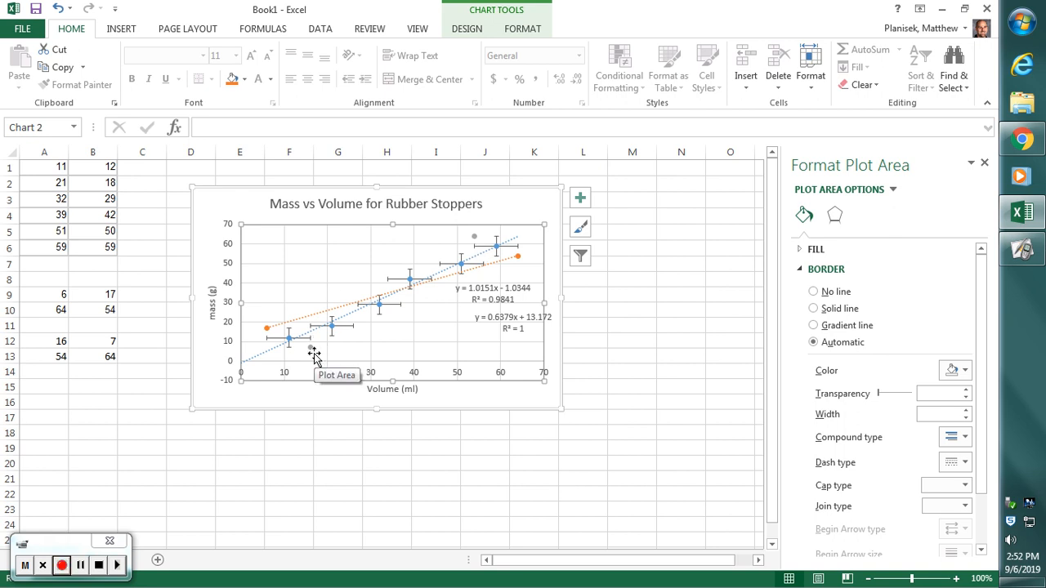
- Give the Steepest Slope series' markers a solid border in the darkest green theme colour
mouse_move(312, 349)
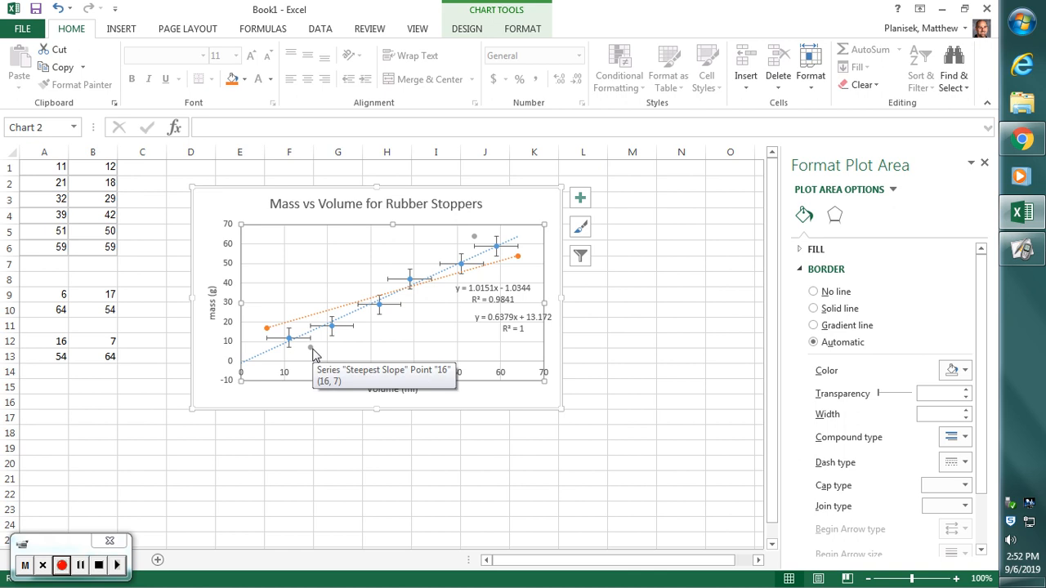
left_click(311, 349)
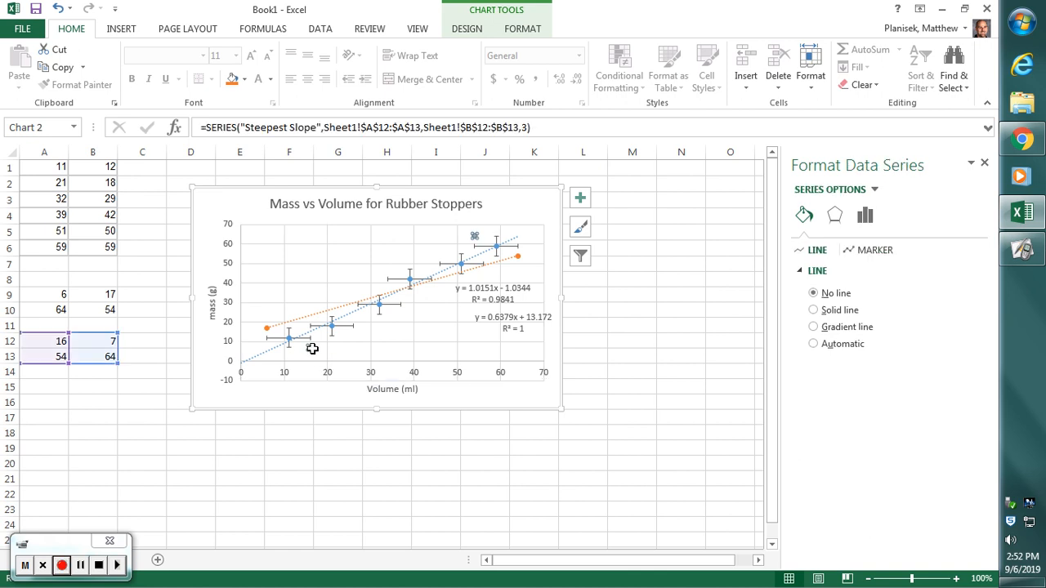
left_click(835, 219)
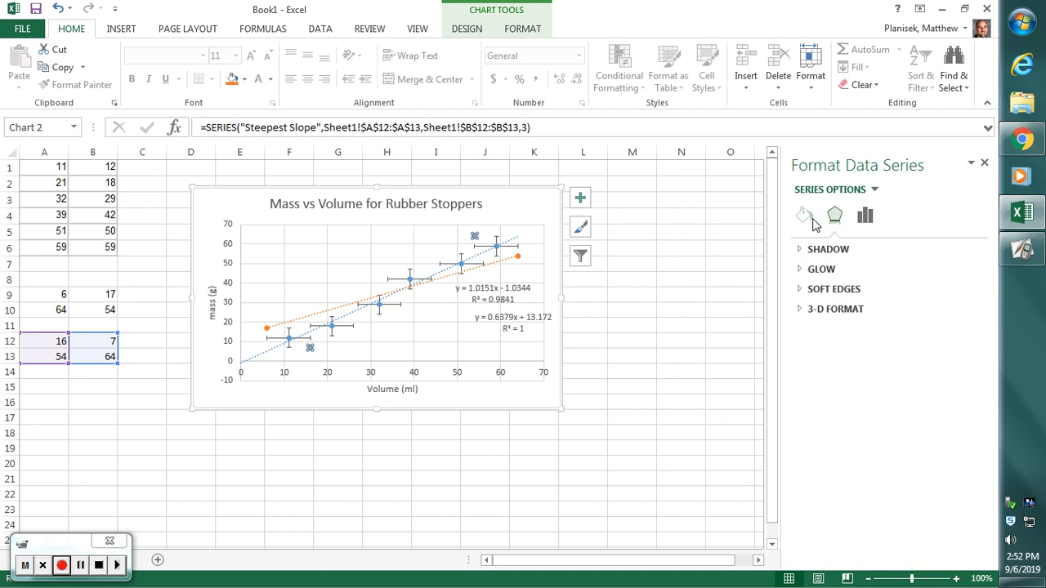
left_click(804, 216)
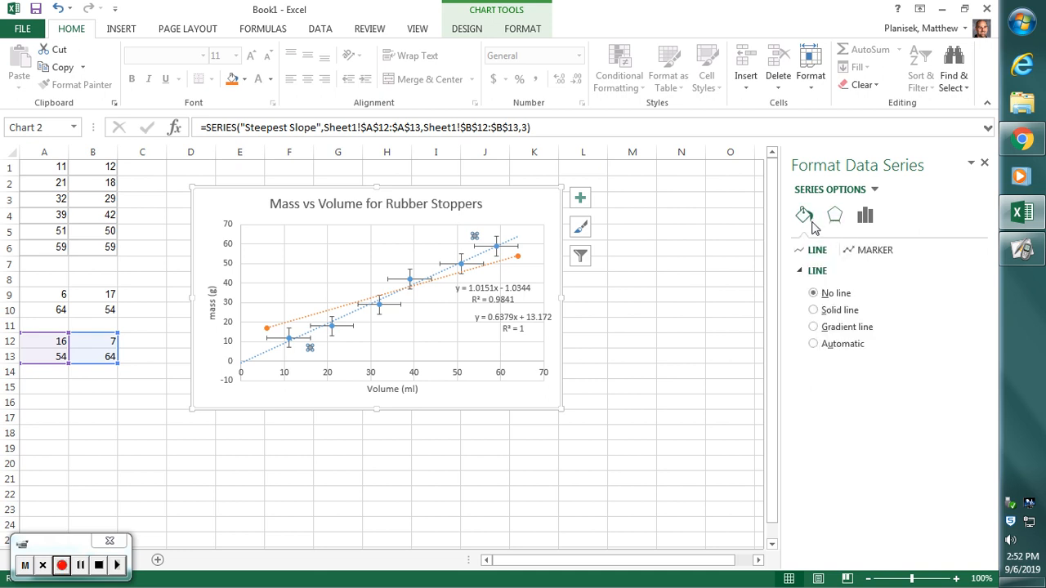
left_click(858, 252)
left_click(965, 412)
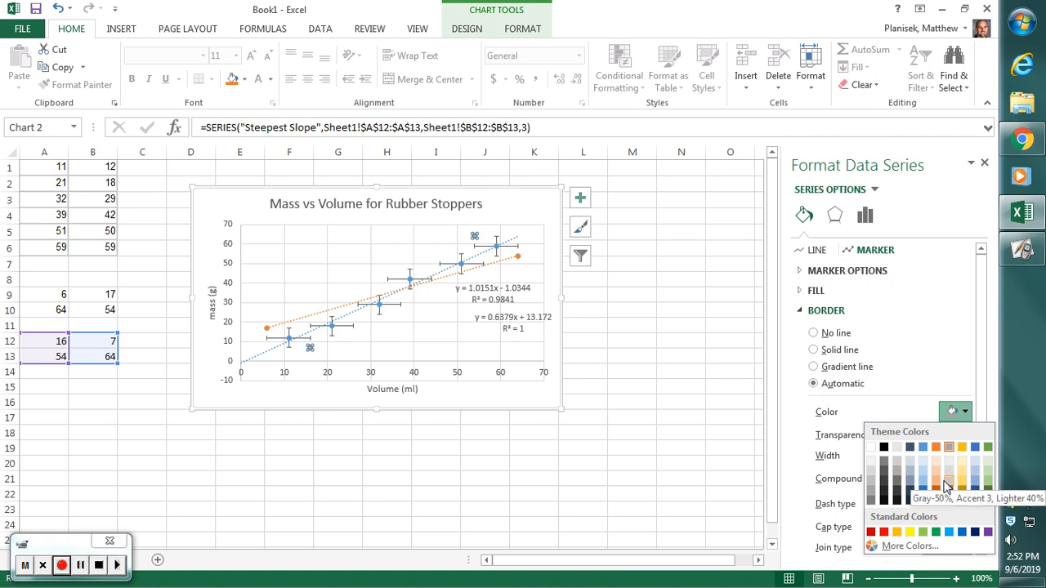
left_click(989, 501)
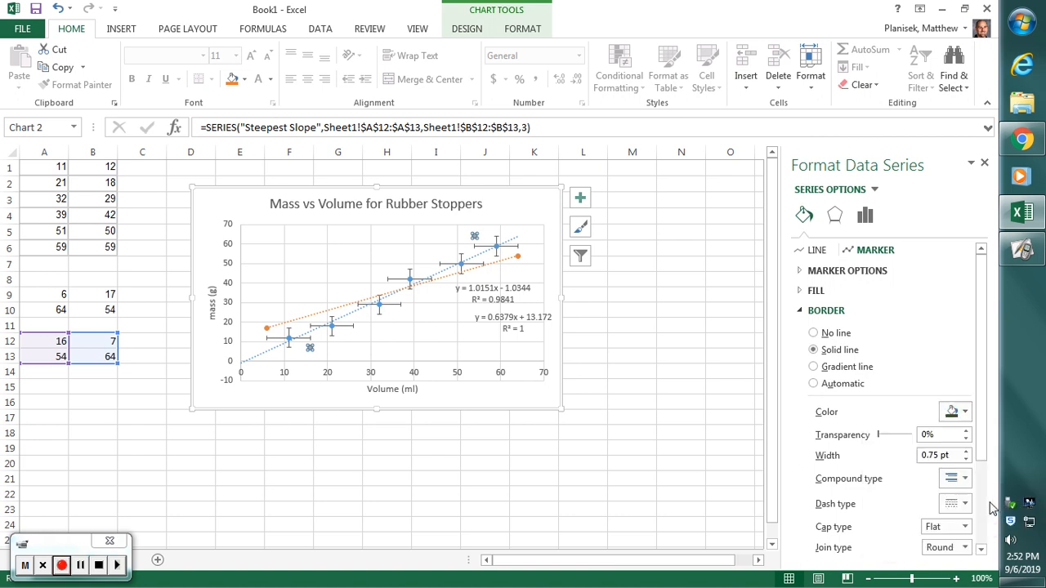
left_click(214, 206)
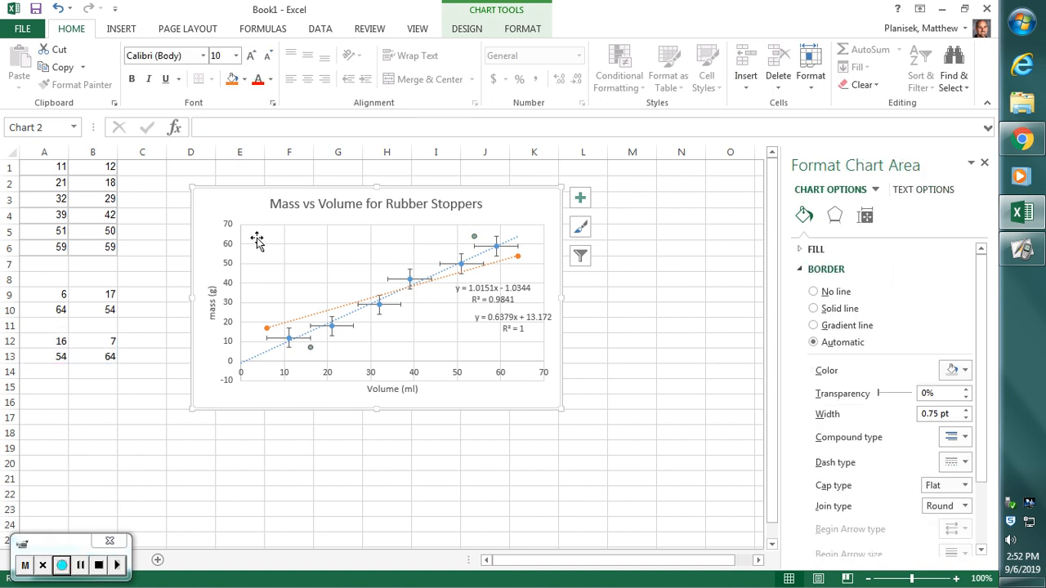
- Add a linear trendline to the Steepest Slope series and show its trendline options
left_click(474, 237)
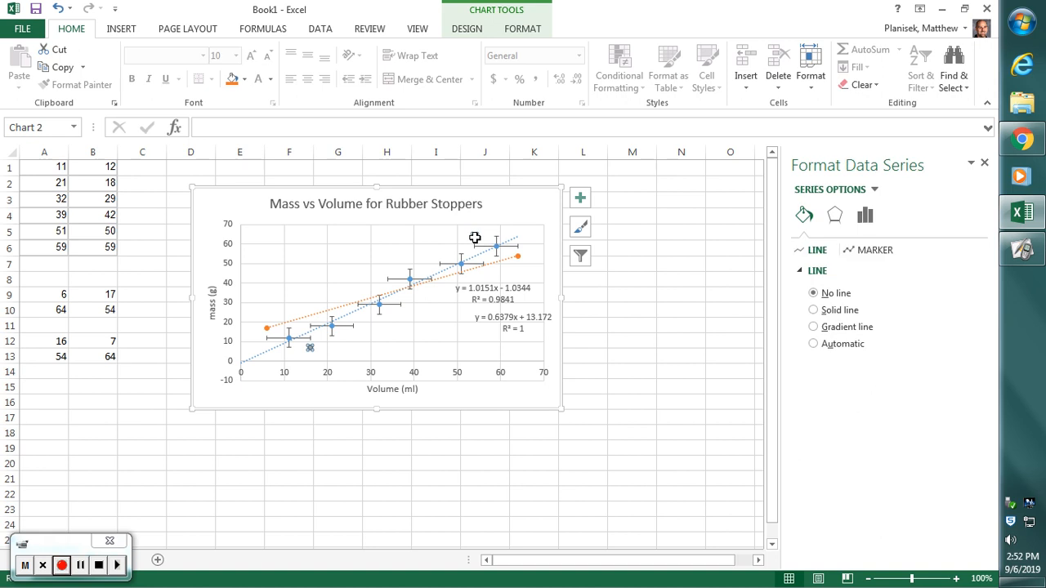
left_click(581, 206)
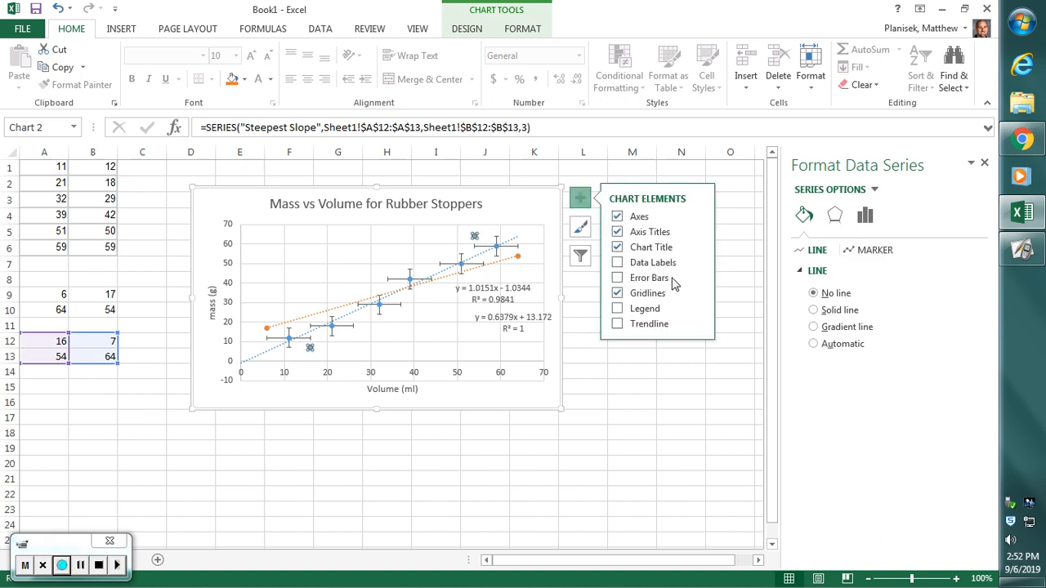
left_click(698, 323)
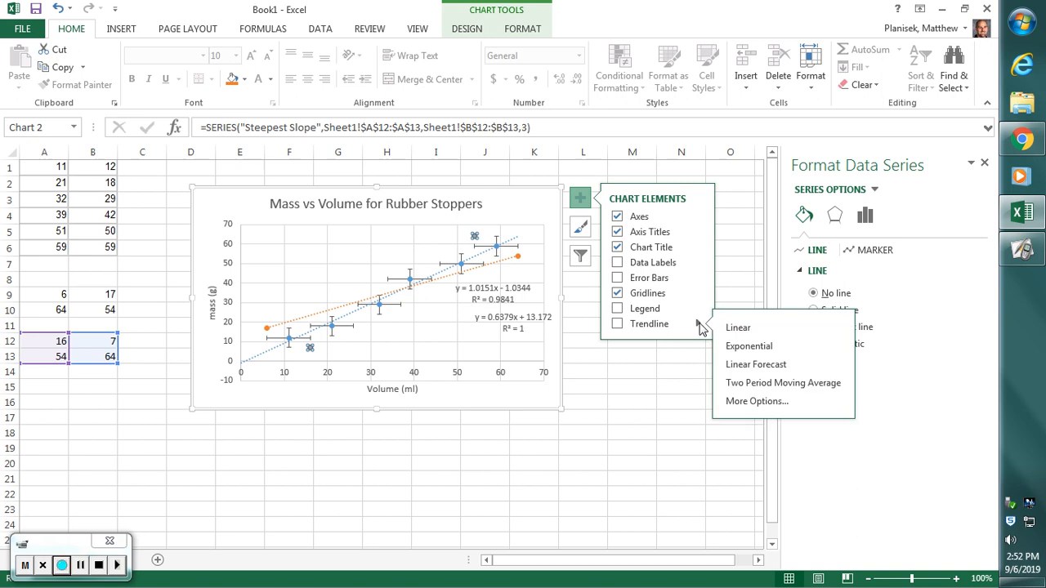
left_click(756, 401)
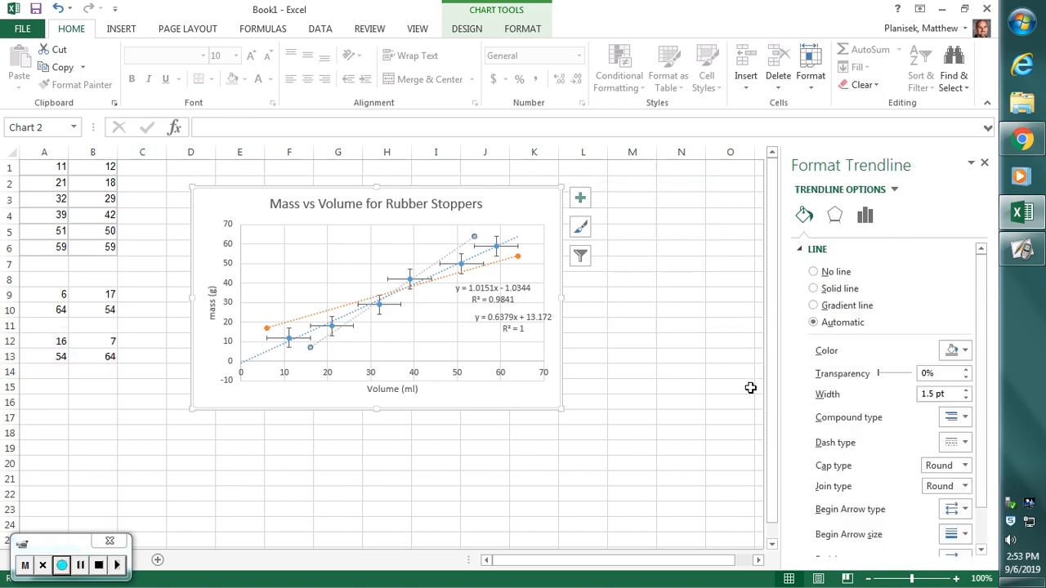
left_click(866, 217)
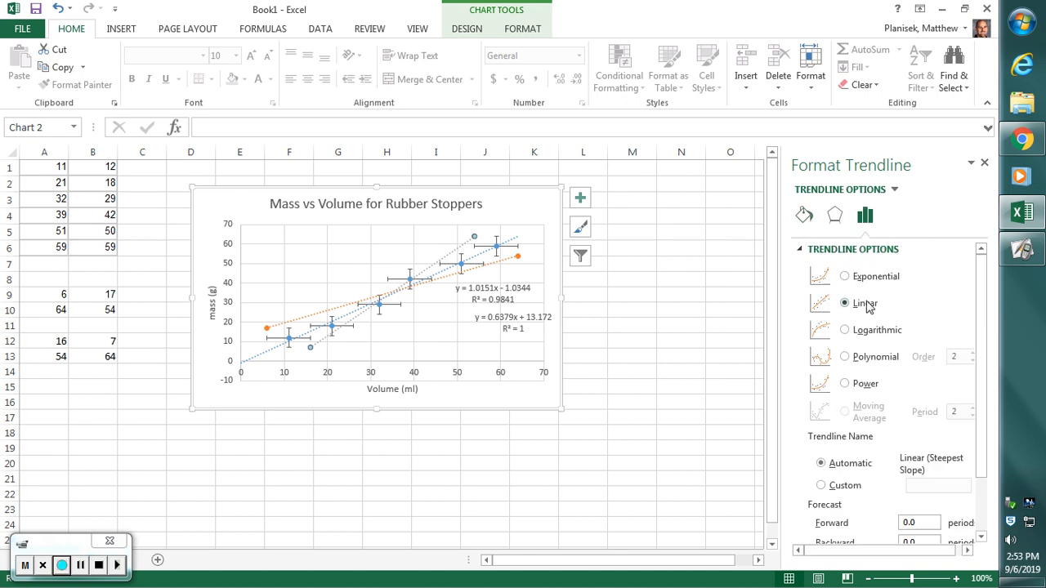
- Display the Steepest Slope trendline's equation and R-squared value, move their label left, clear of the line, and close the formatting pane
left_click_drag(984, 292, 983, 368)
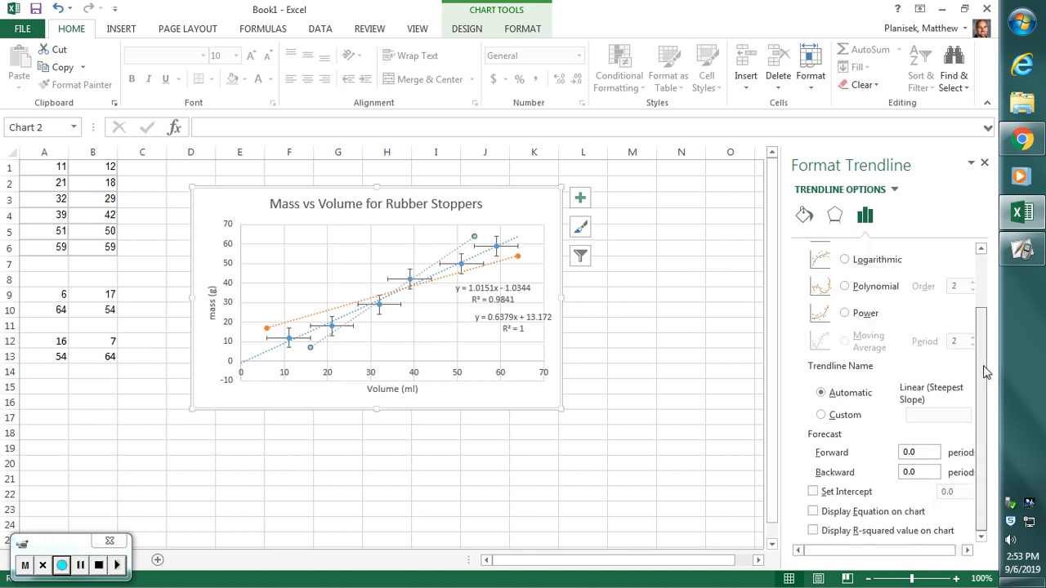
left_click(880, 515)
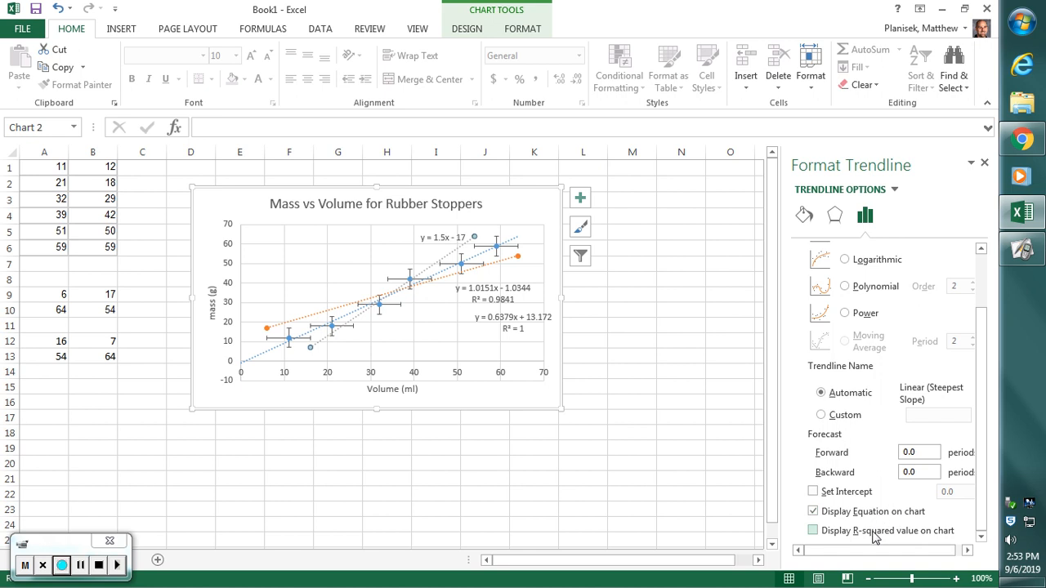
left_click(830, 531)
left_click_drag(441, 238, 402, 235)
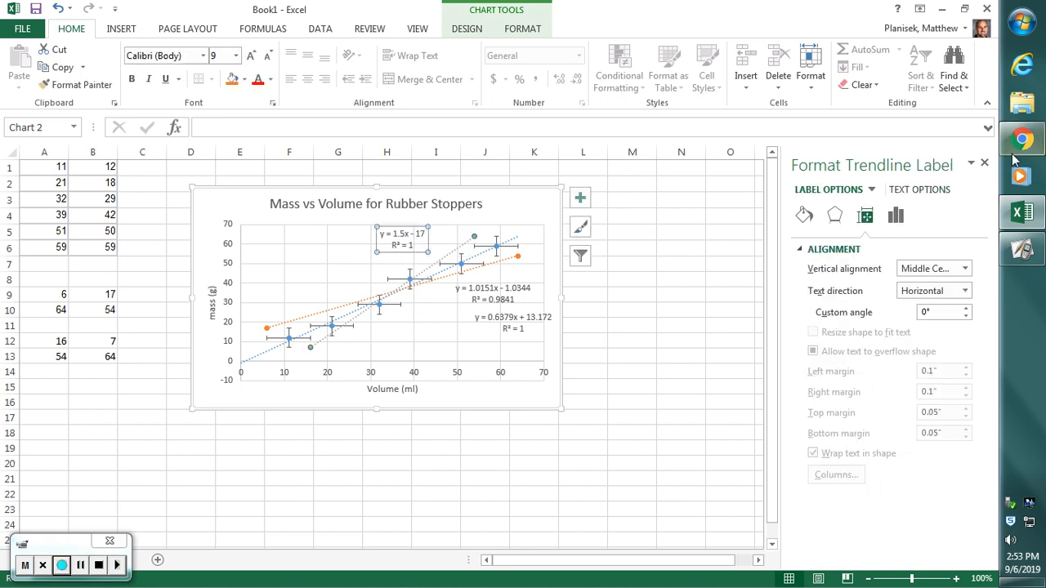
left_click(984, 164)
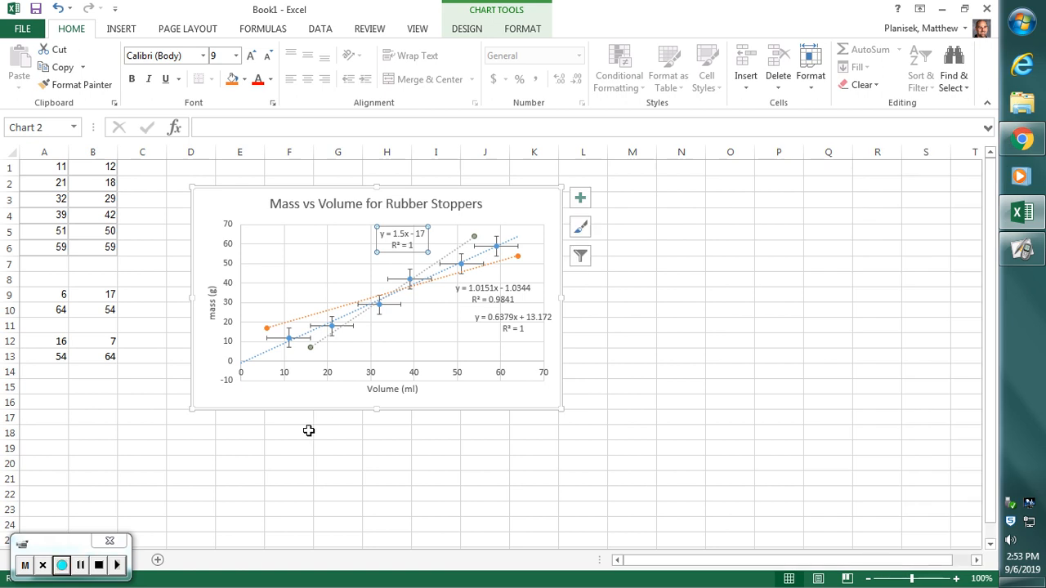